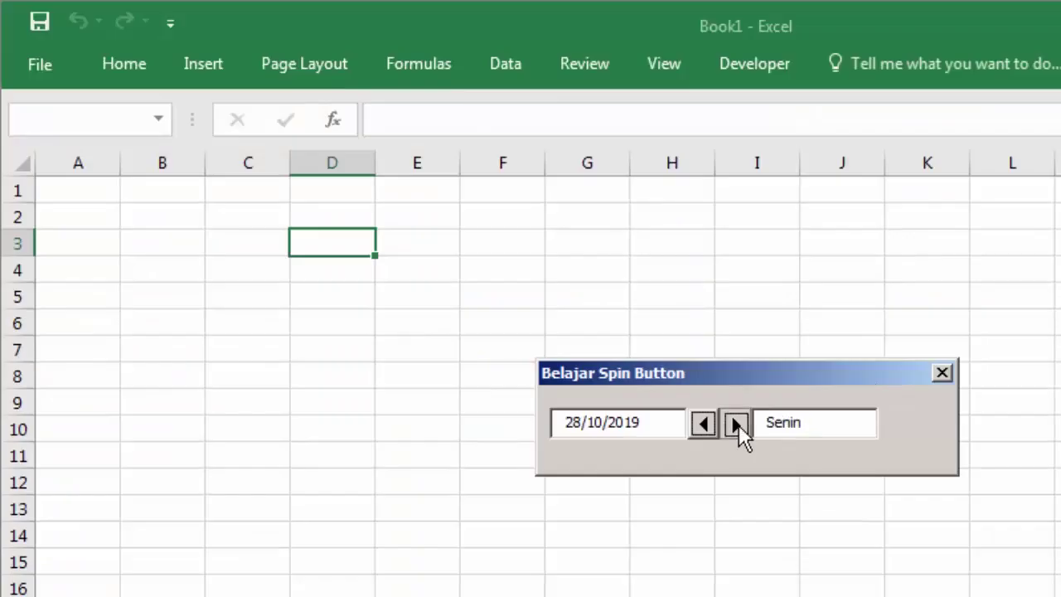
- Step the demo form's date forward and back with the spin button, ending at 26/10/2019
click(735, 424)
click(704, 423)
click(735, 423)
click(704, 424)
click(703, 424)
click(604, 358)
- Close the demo form and view the code behind it
click(811, 308)
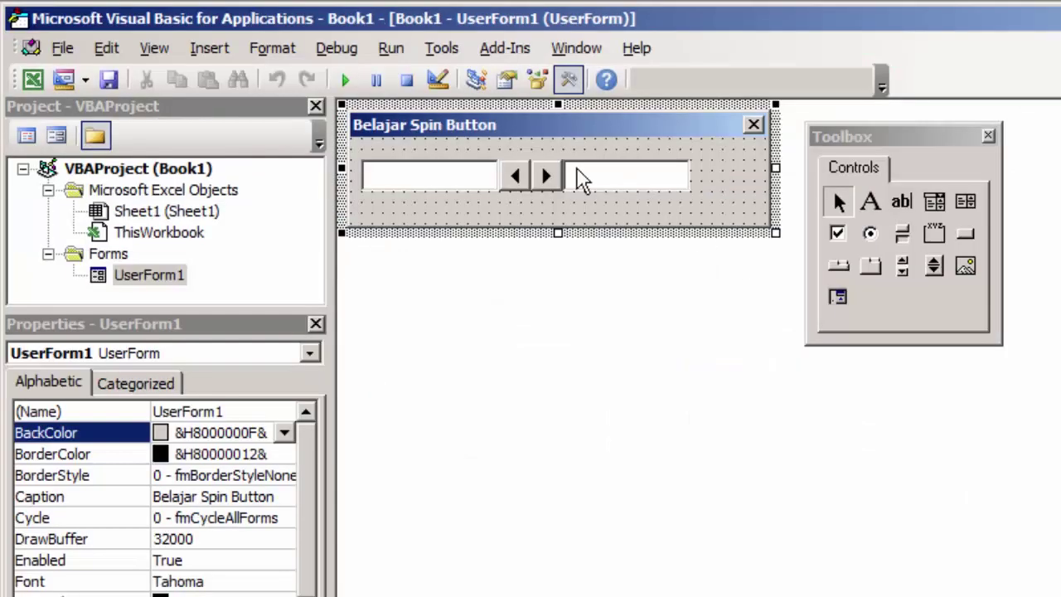
double_click(575, 174)
click(842, 435)
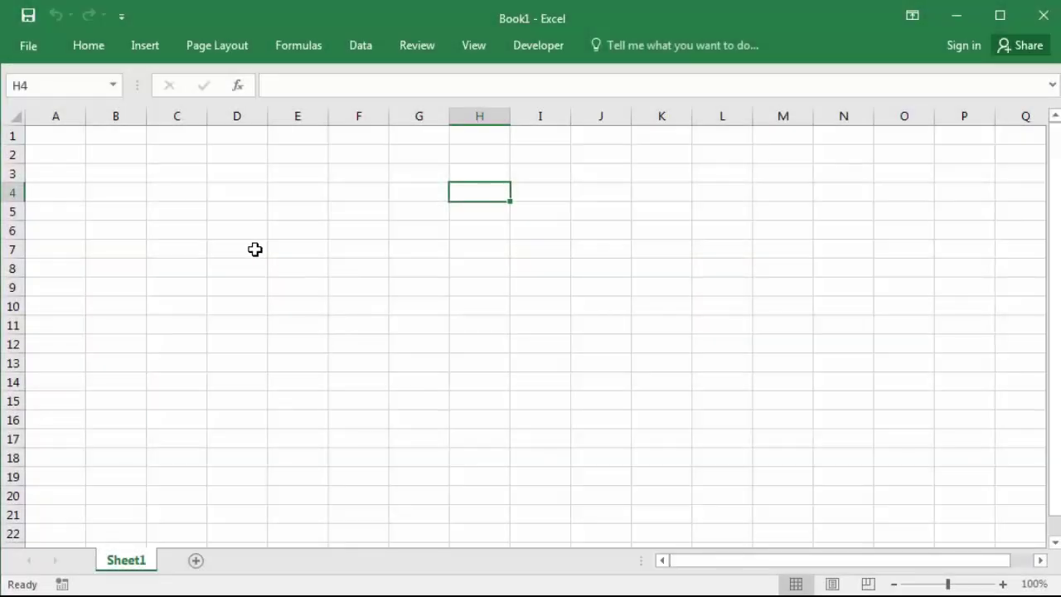
- Select D3, launch Visual Basic from the Developer tab, and narrow the Project pane
click(227, 180)
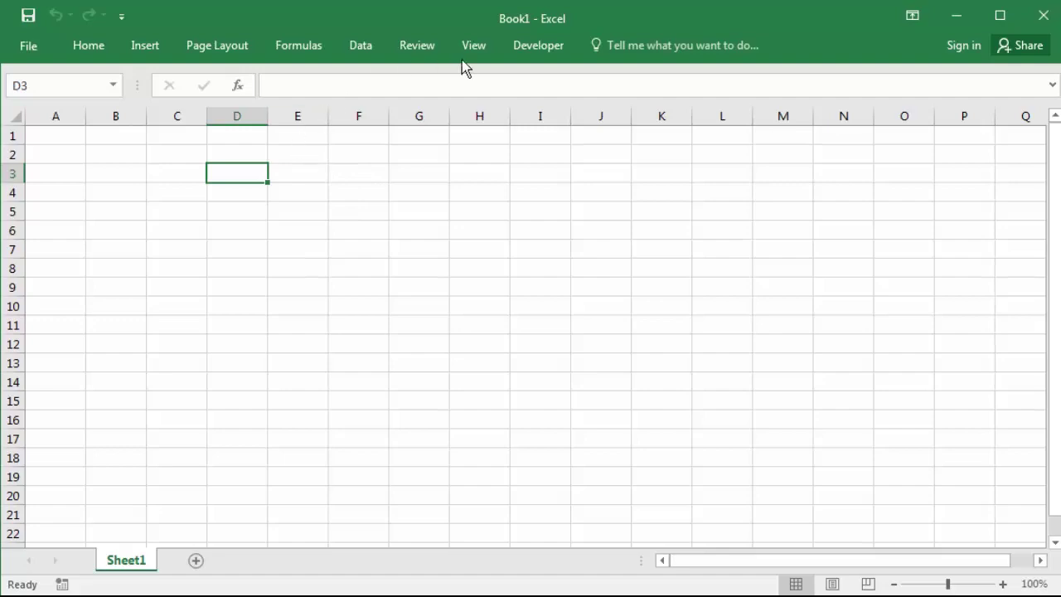
click(526, 46)
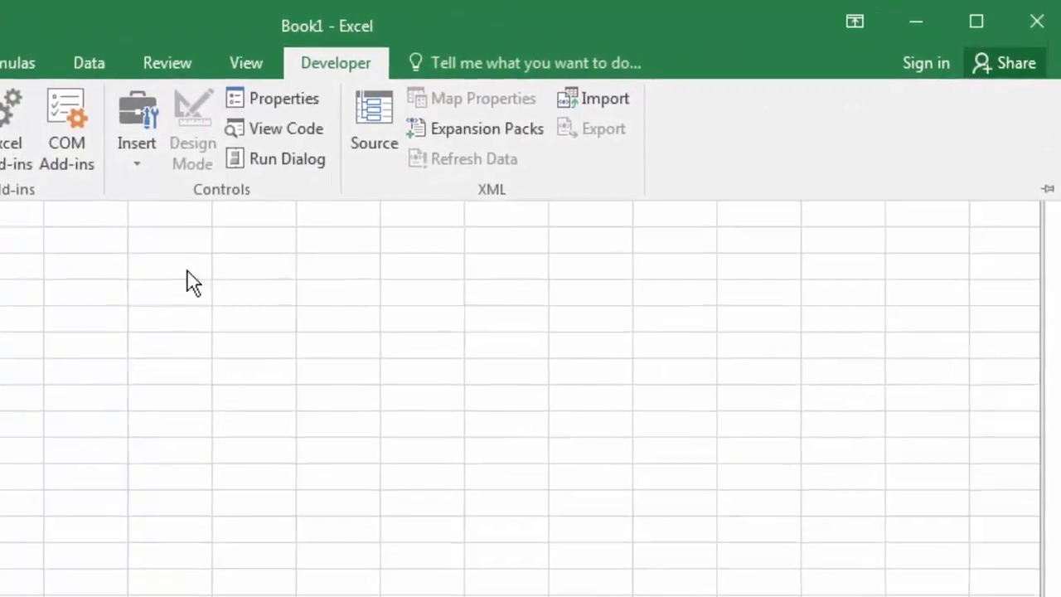
click(274, 129)
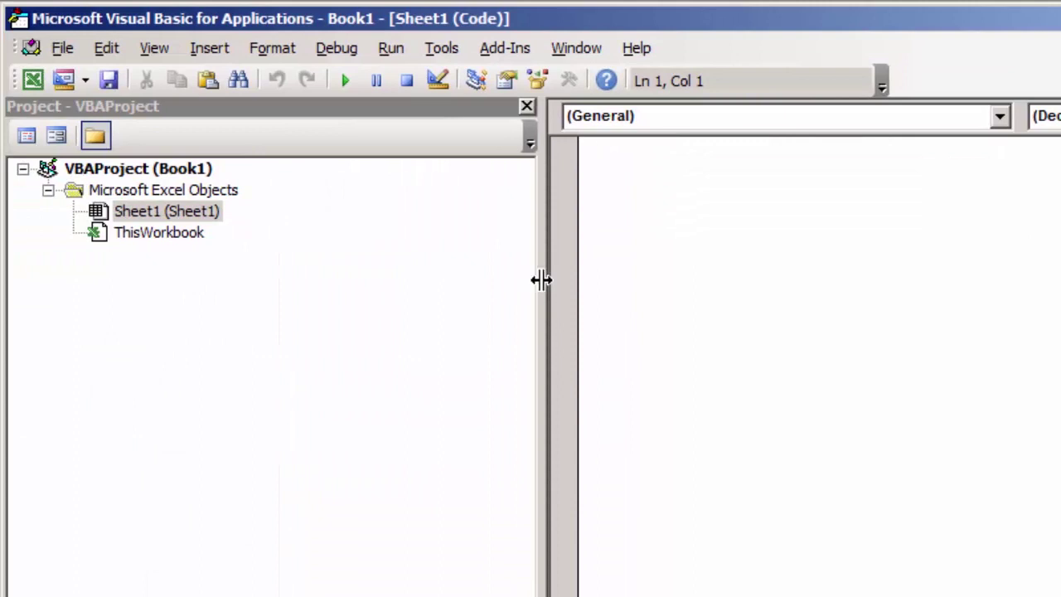
drag(540, 280, 330, 282)
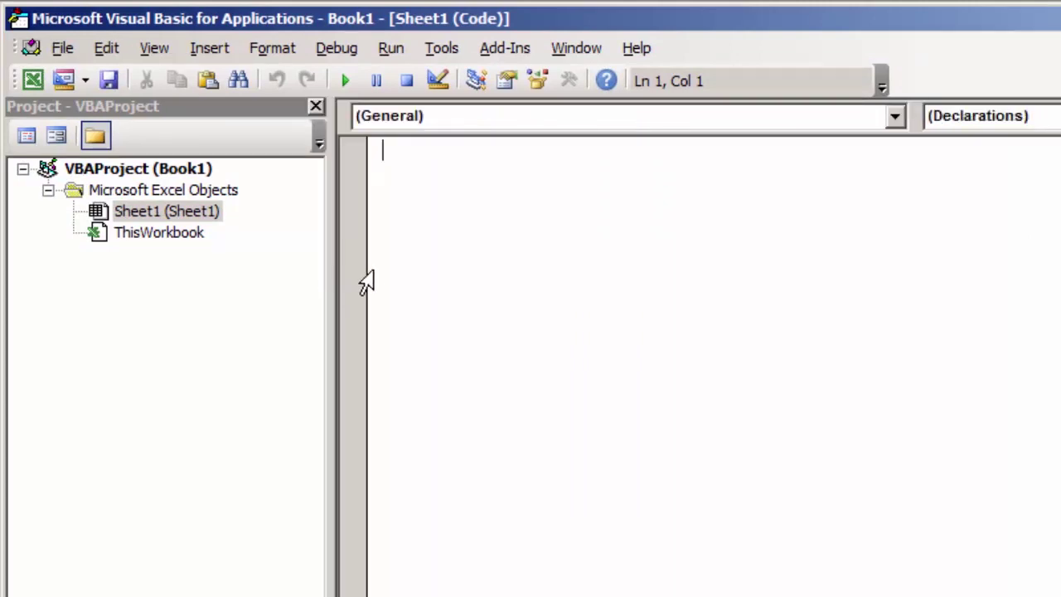
- Insert UserForm1, move the Toolbox beside it, and draw a SpinButton near its top
click(199, 53)
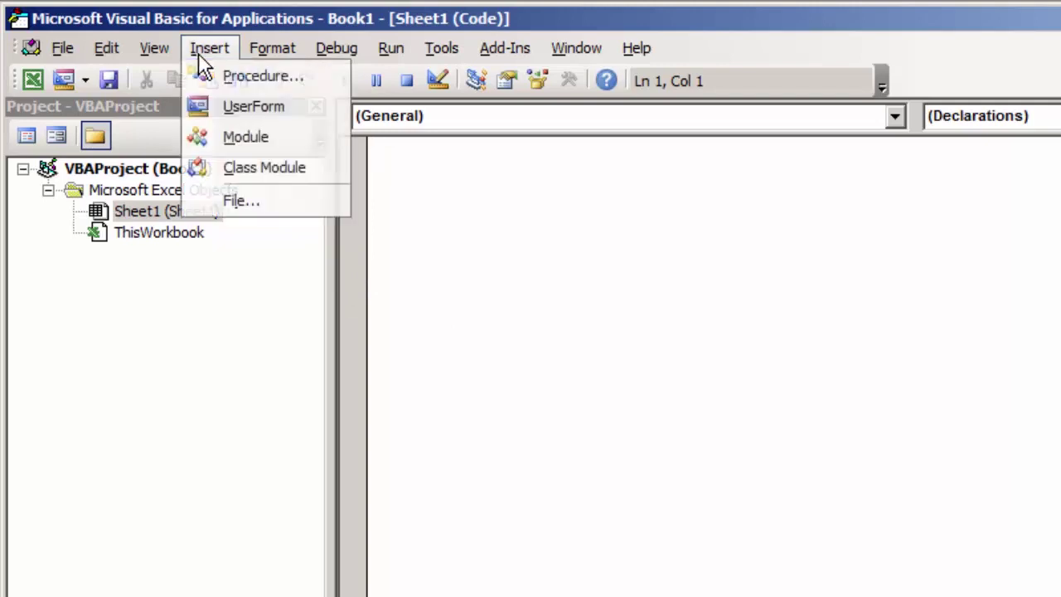
click(239, 107)
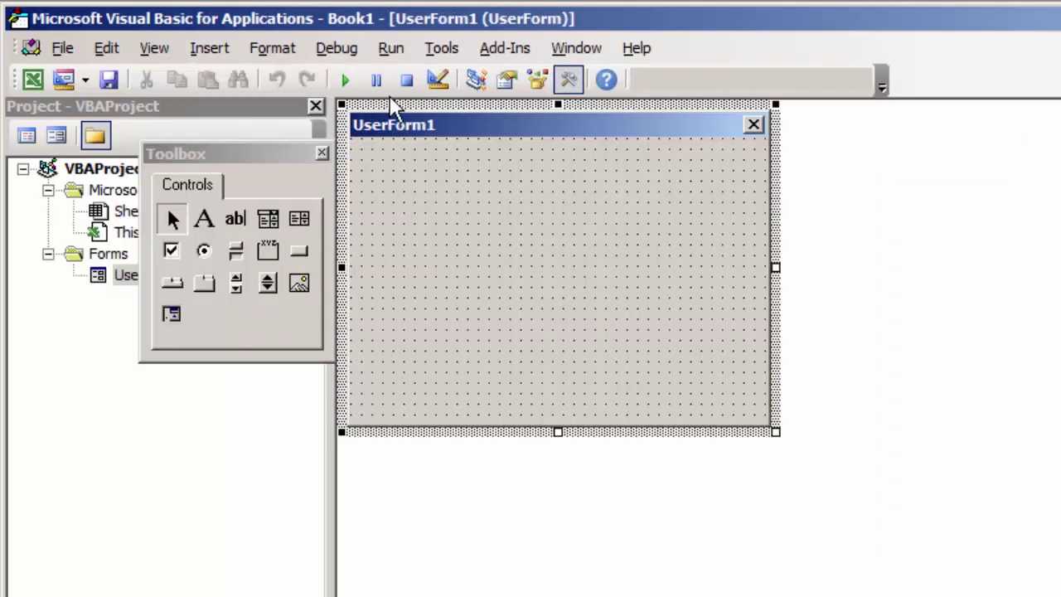
drag(257, 155, 923, 137)
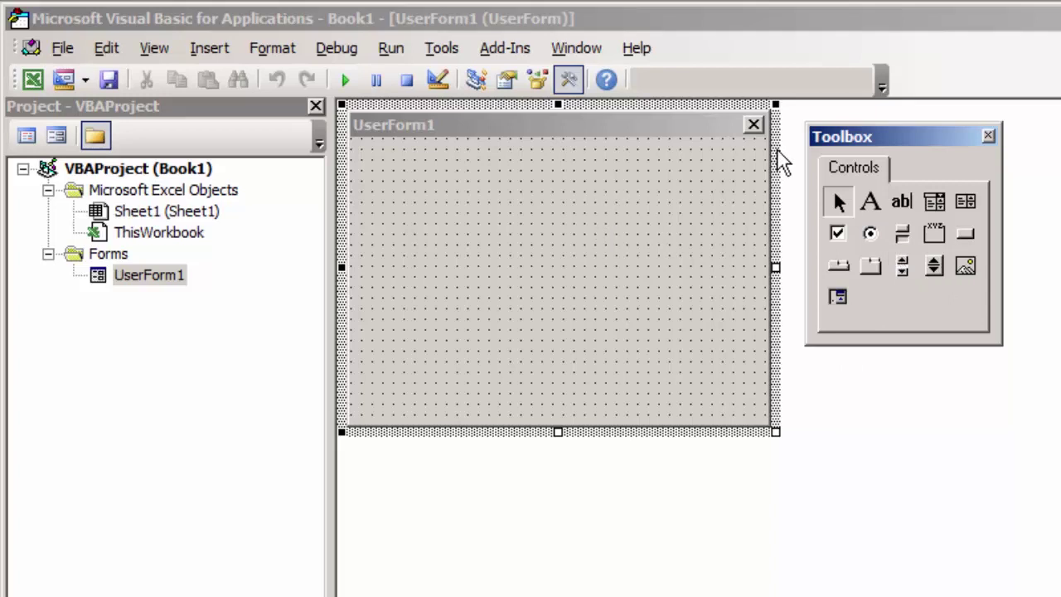
click(935, 266)
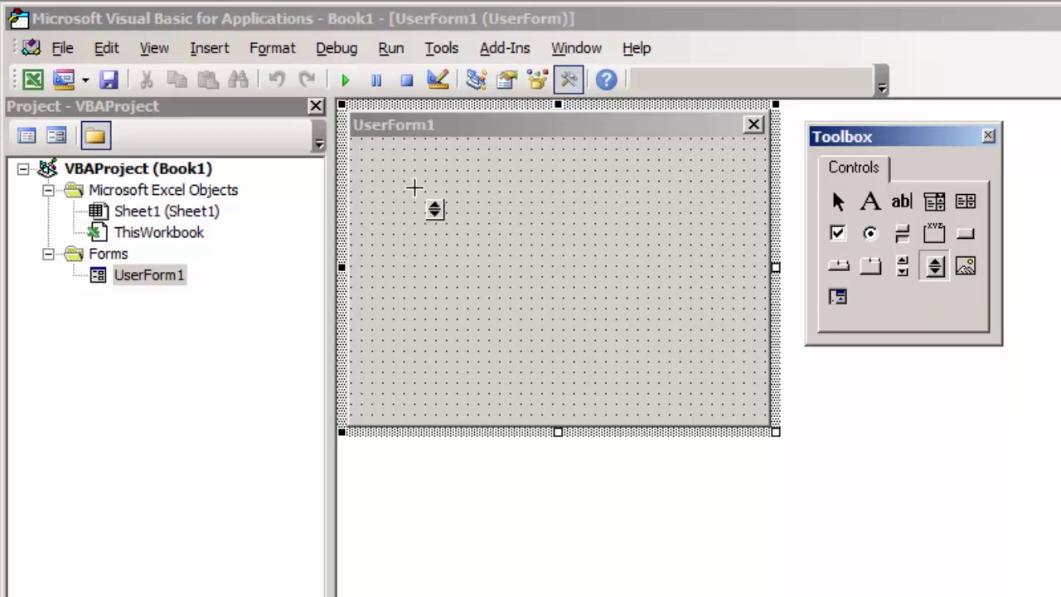
mouse_move(529, 164)
mouse_down()
mouse_move(597, 203)
mouse_move(520, 193)
mouse_move(550, 184)
mouse_up()
- Draw a text box left of the spin button and size and align the two side by side
click(521, 274)
click(533, 257)
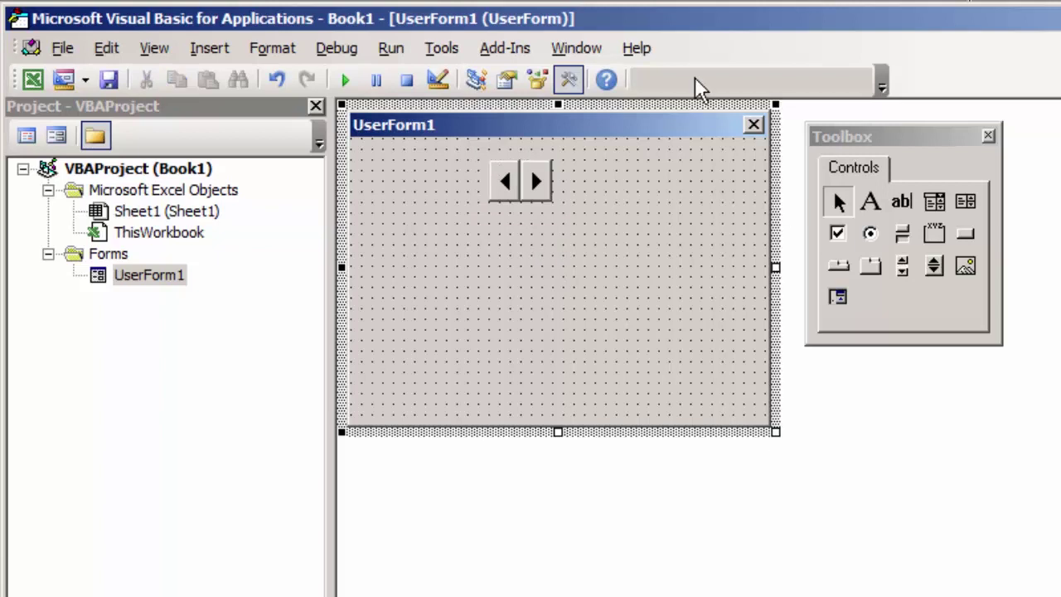
click(905, 199)
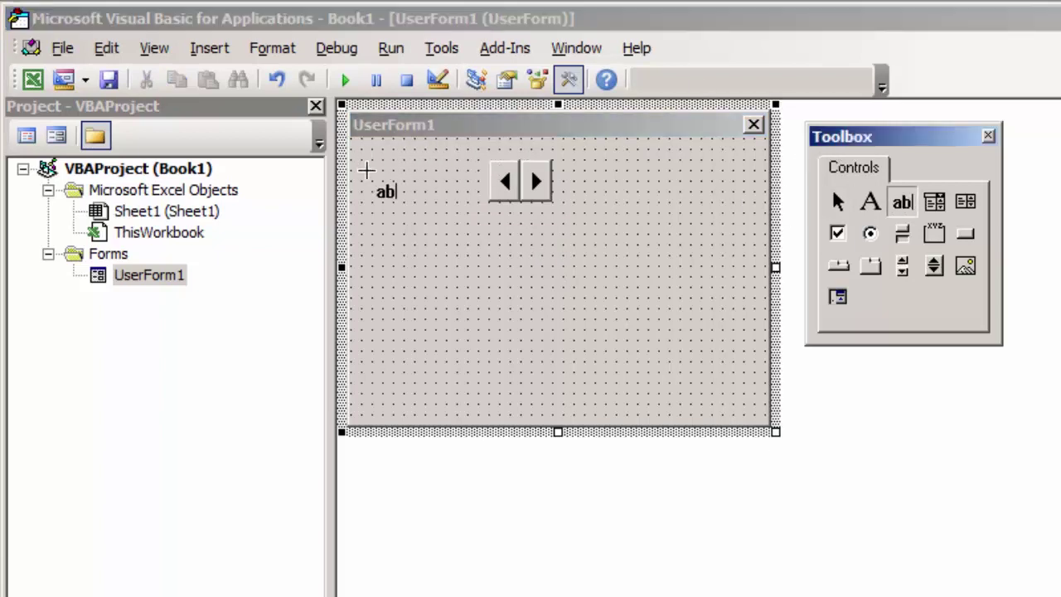
mouse_move(362, 162)
mouse_down()
mouse_move(439, 194)
mouse_move(597, 199)
mouse_up()
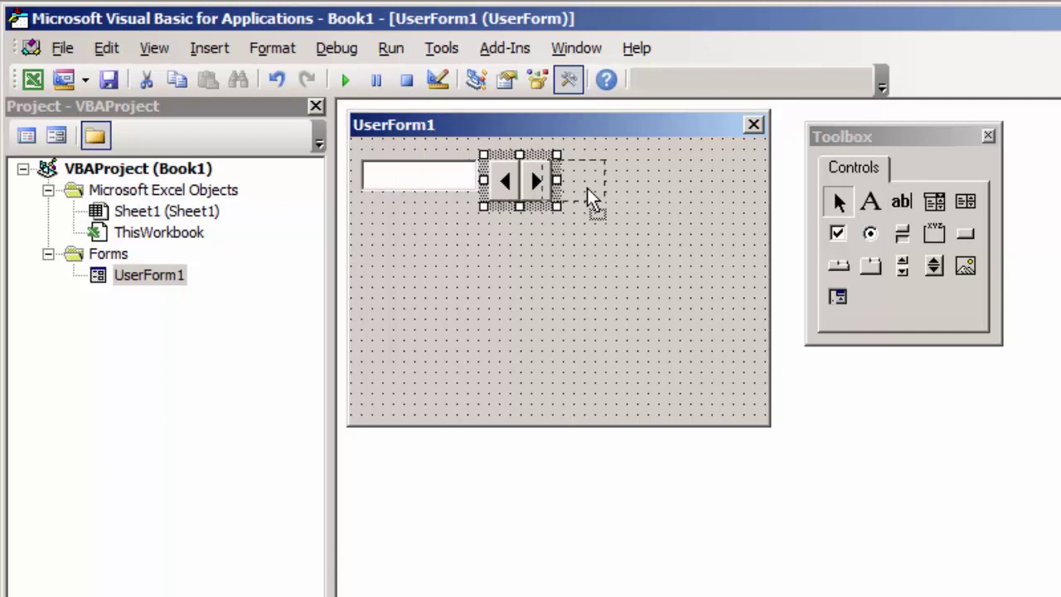
click(470, 184)
drag(481, 174, 497, 173)
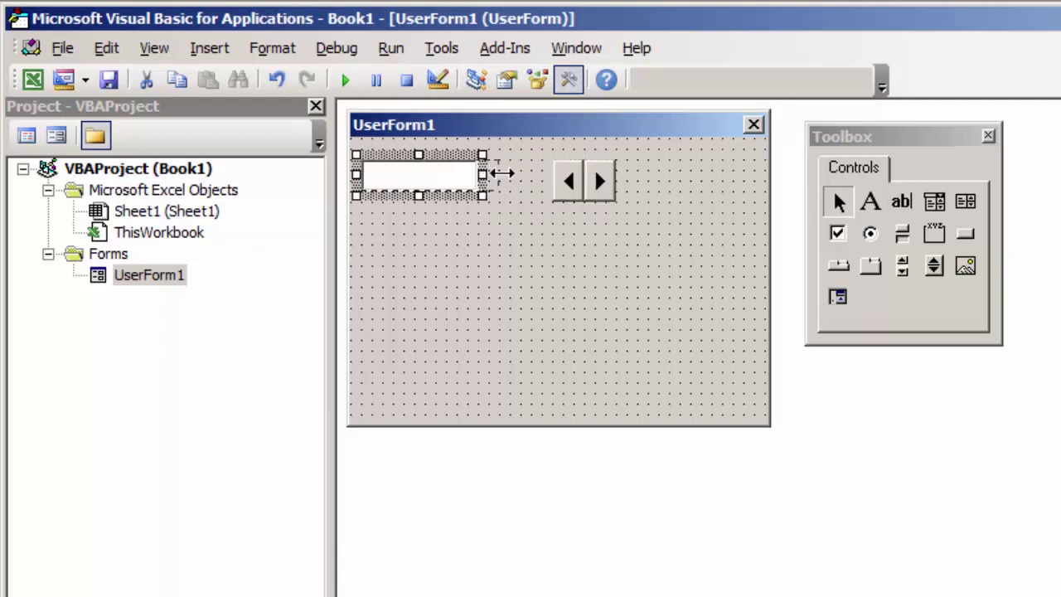
mouse_move(569, 184)
mouse_down()
mouse_move(520, 193)
mouse_move(513, 181)
mouse_move(532, 194)
mouse_up()
click(525, 218)
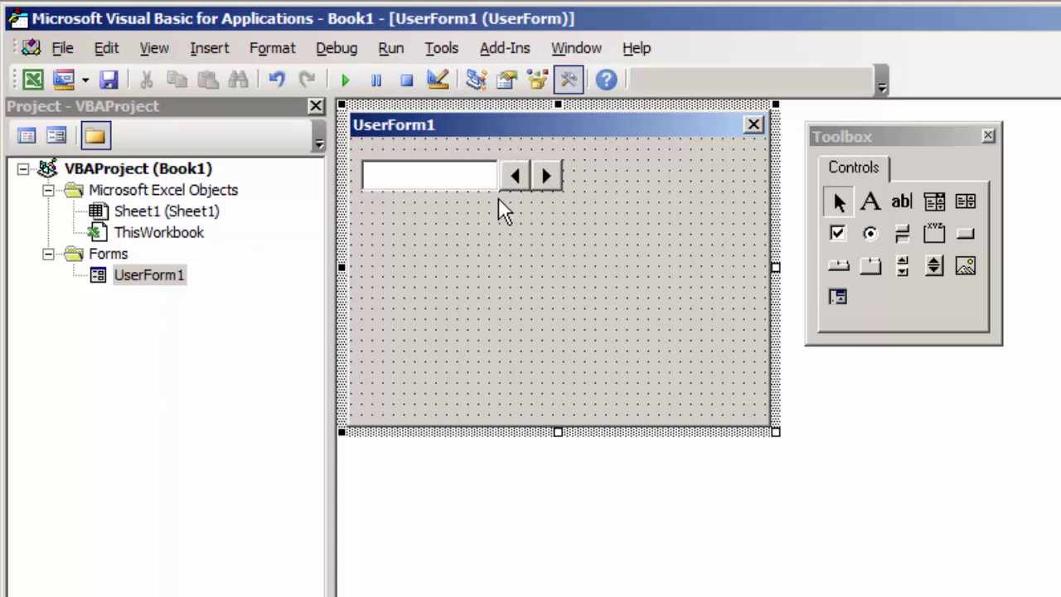
click(427, 184)
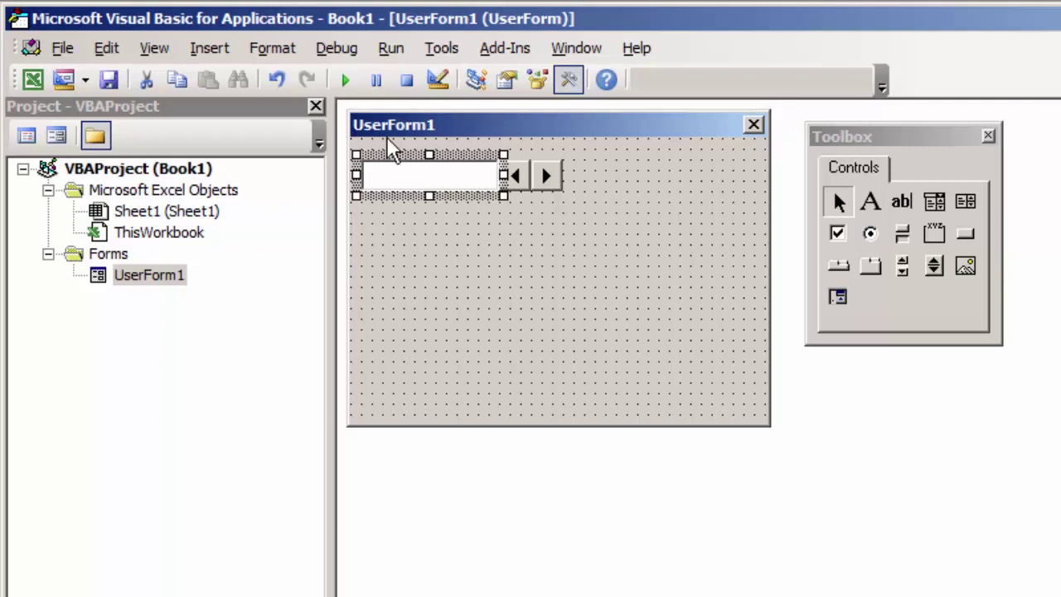
click(492, 209)
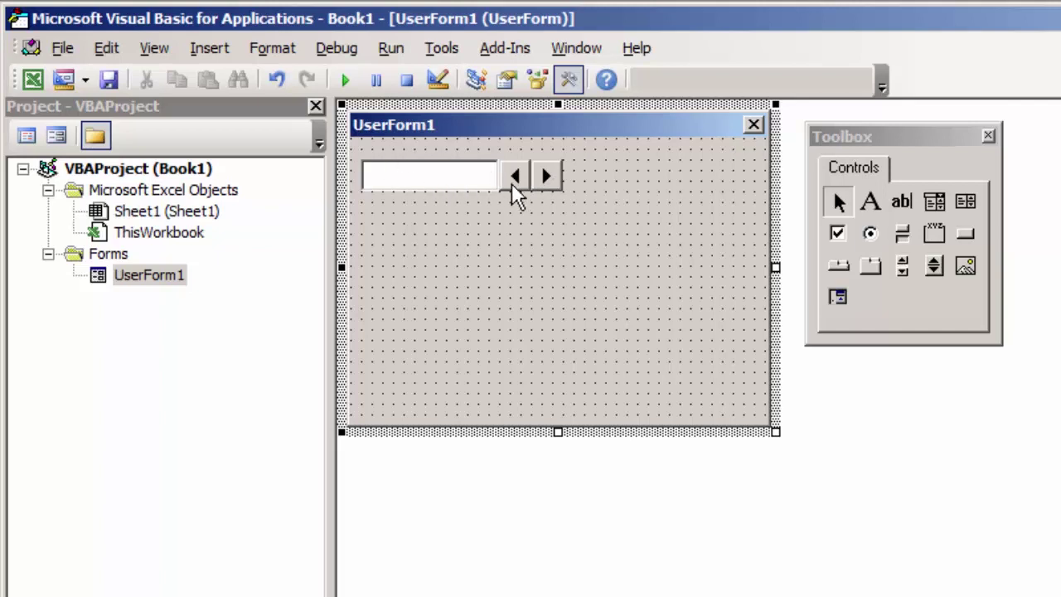
- Delete a stray combo box and place a second text box right of the spin button
click(935, 201)
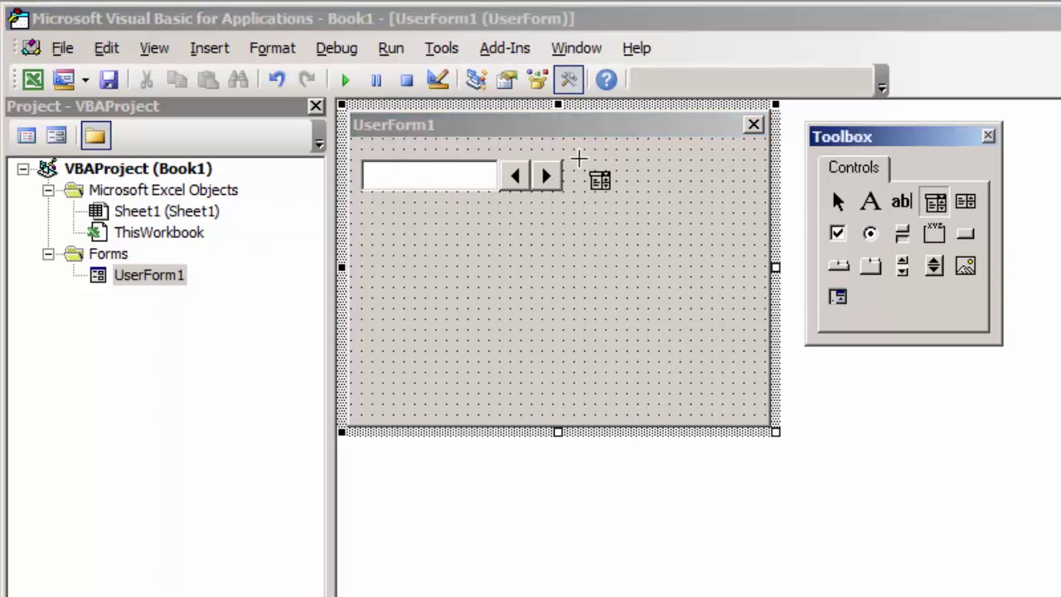
click(571, 157)
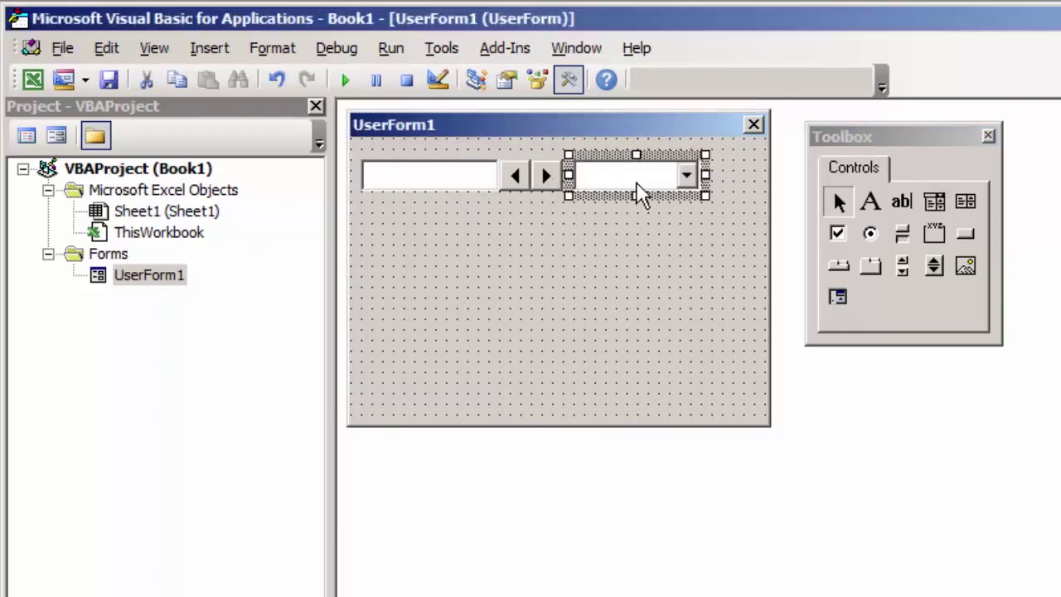
key(Delete)
click(901, 202)
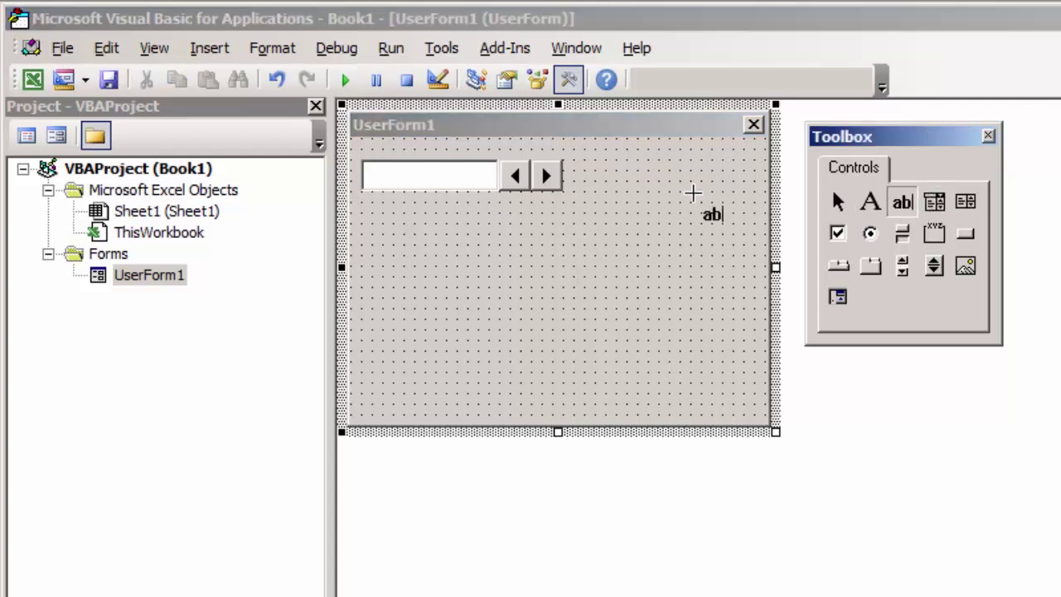
click(569, 157)
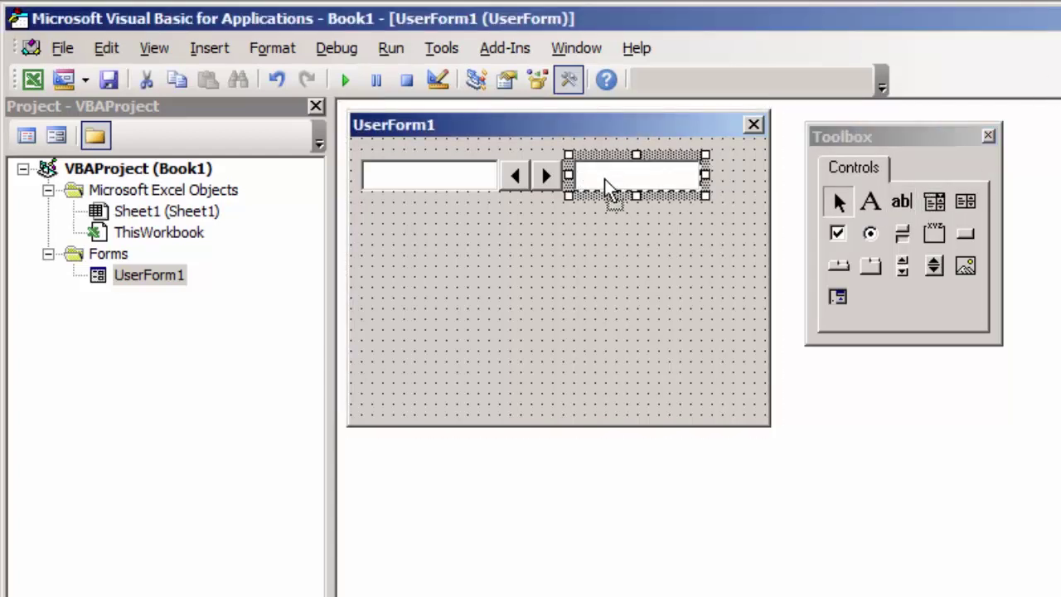
click(602, 219)
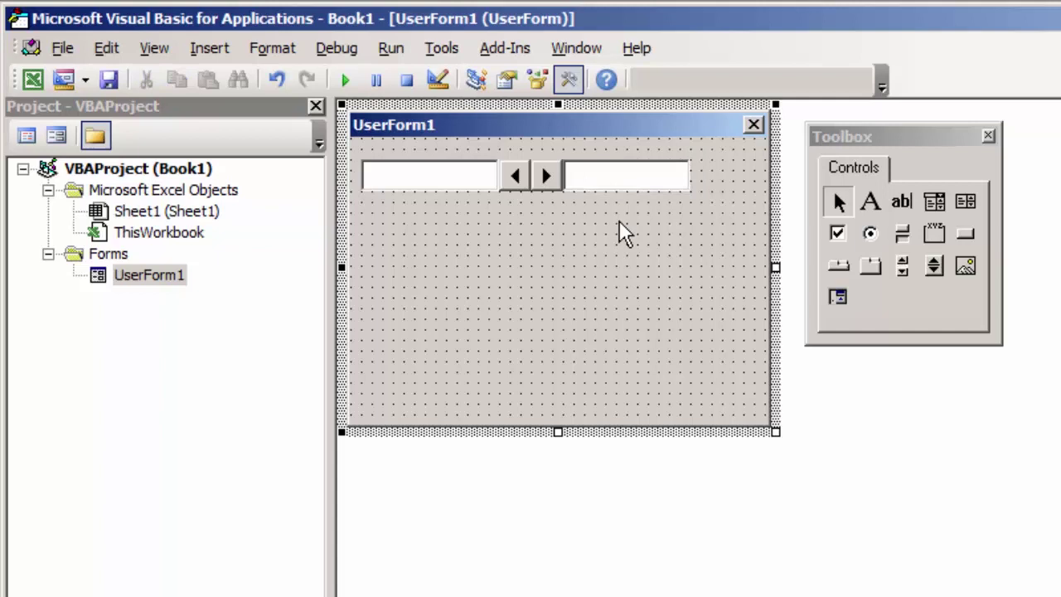
click(643, 184)
click(584, 257)
click(456, 184)
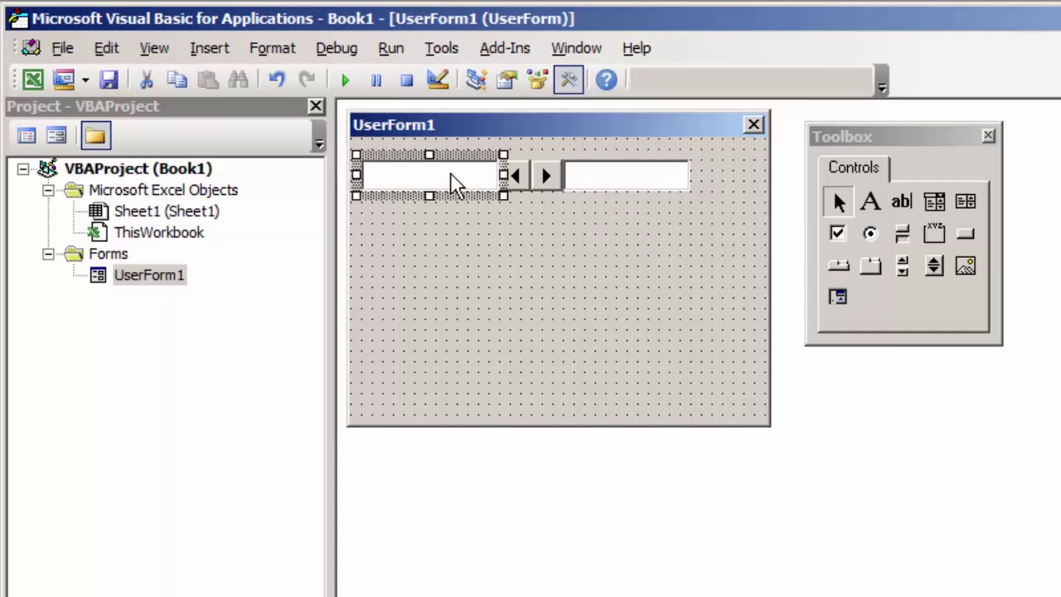
click(587, 186)
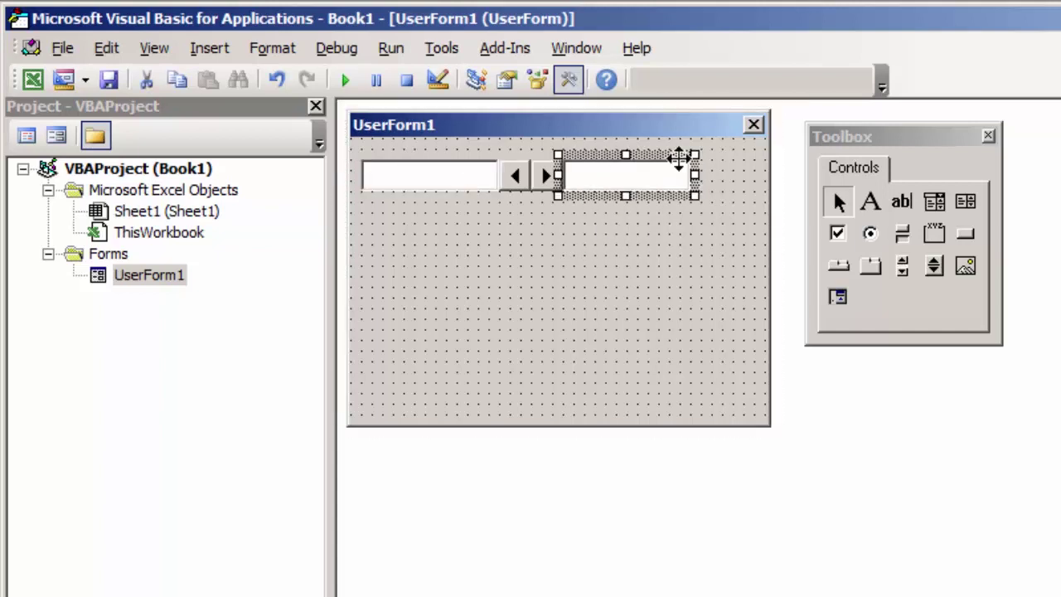
click(501, 267)
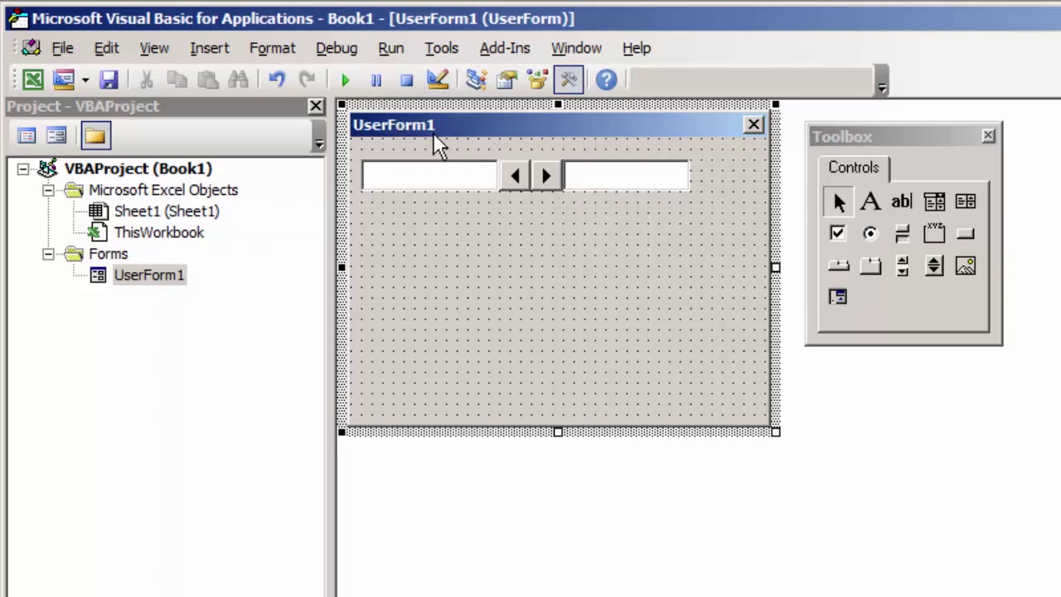
- Set the form's Caption to 'Belajar Spin Button' and drag its bottom edge up to shorten it
click(508, 80)
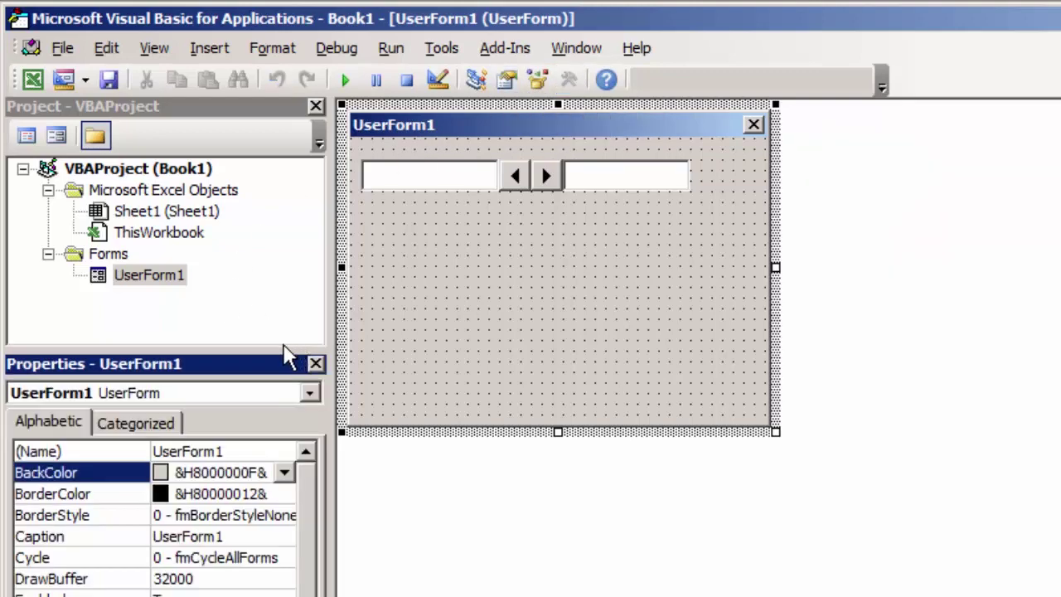
drag(277, 345, 294, 311)
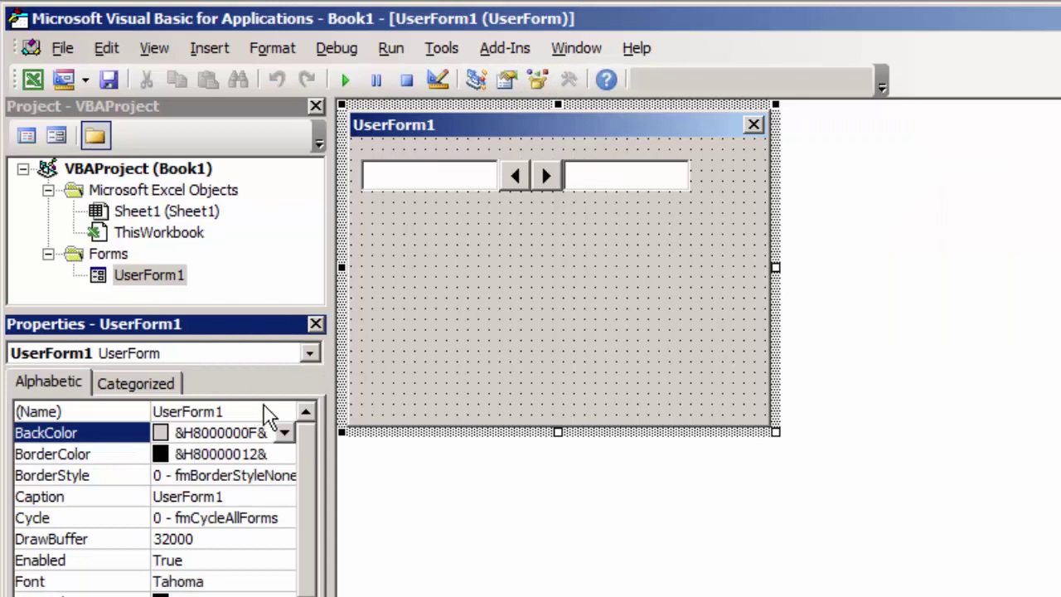
click(314, 562)
mouse_move(314, 563)
mouse_down()
mouse_move(321, 500)
mouse_move(304, 493)
mouse_up()
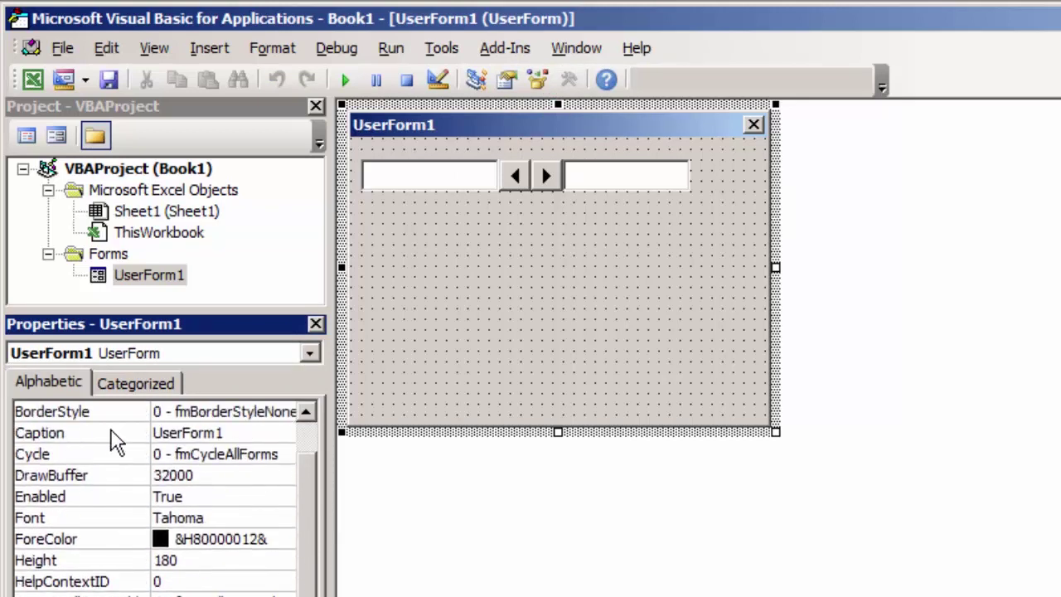
click(235, 432)
double_click(235, 433)
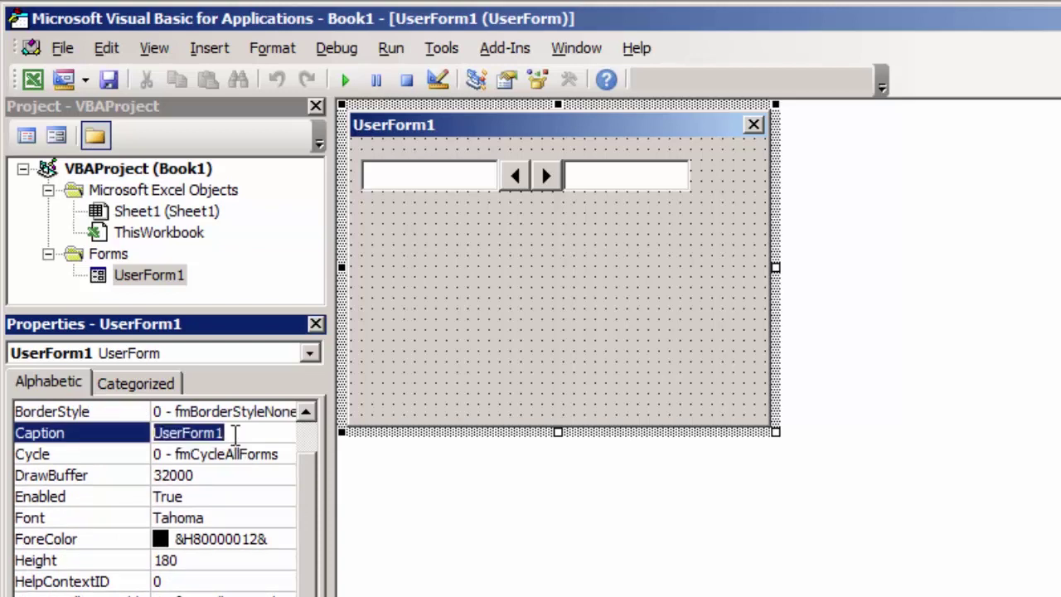
text(Bela)
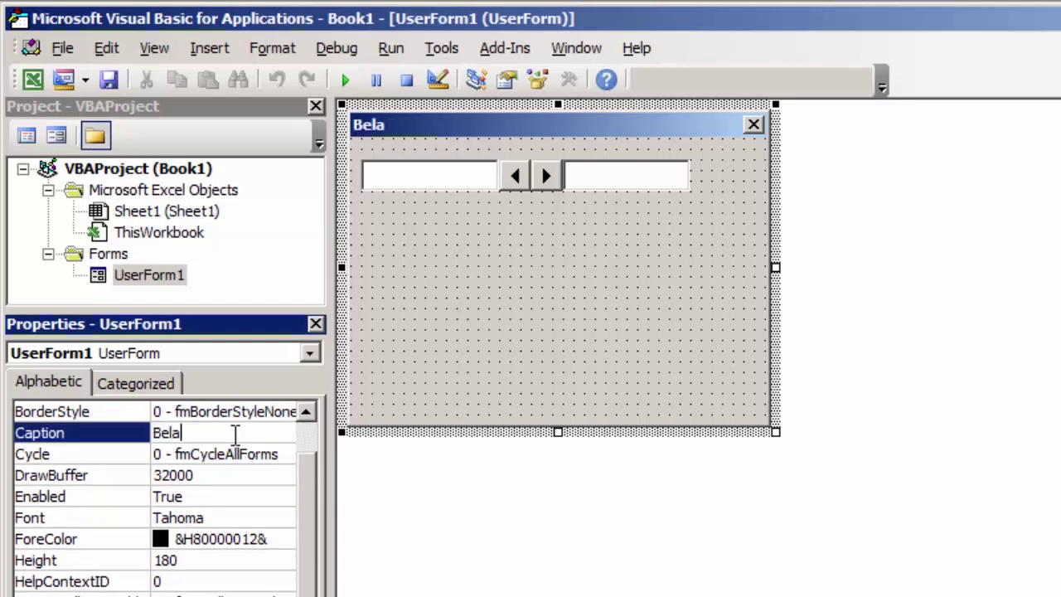
text(jar Spind)
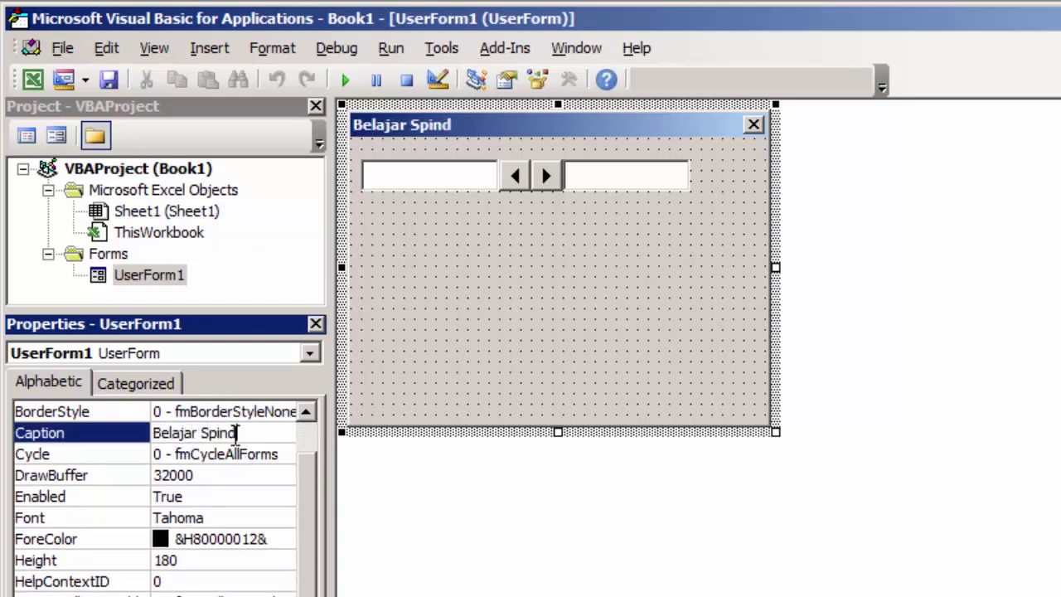
key(BackSpace)
text( But)
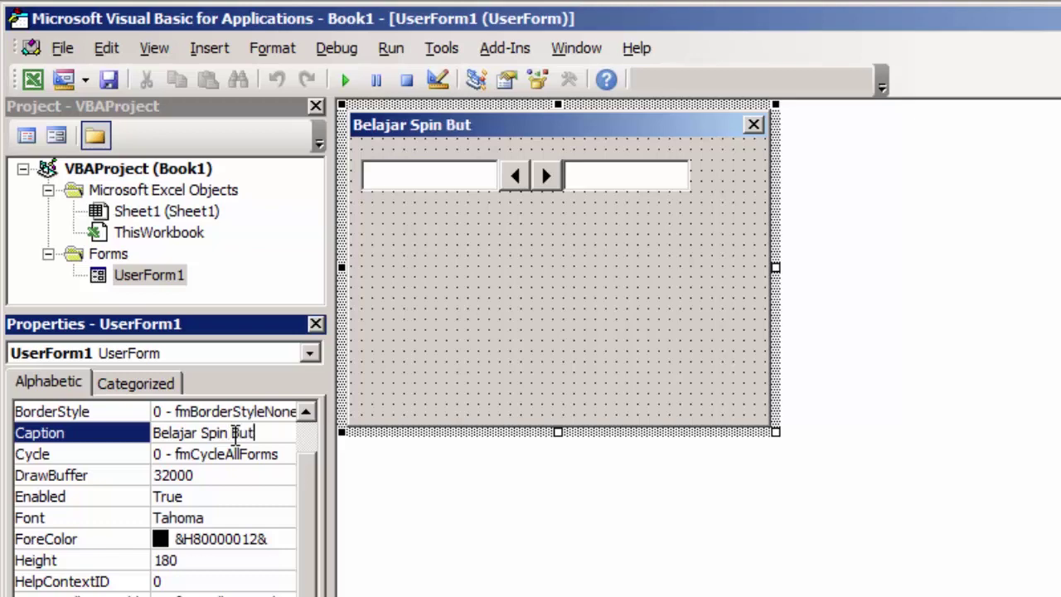
text(ton)
click(567, 328)
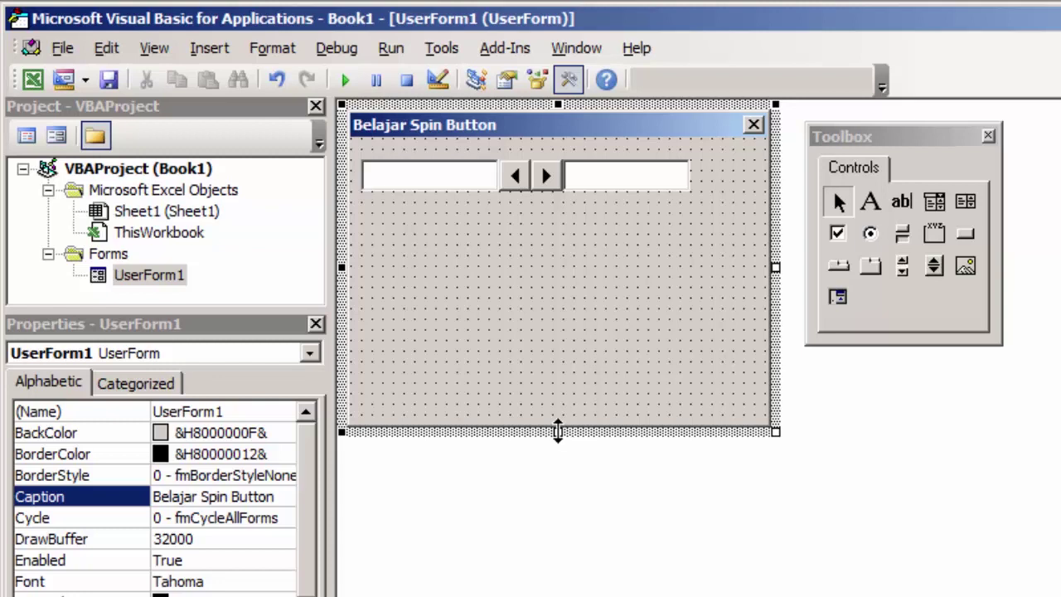
drag(558, 432, 560, 234)
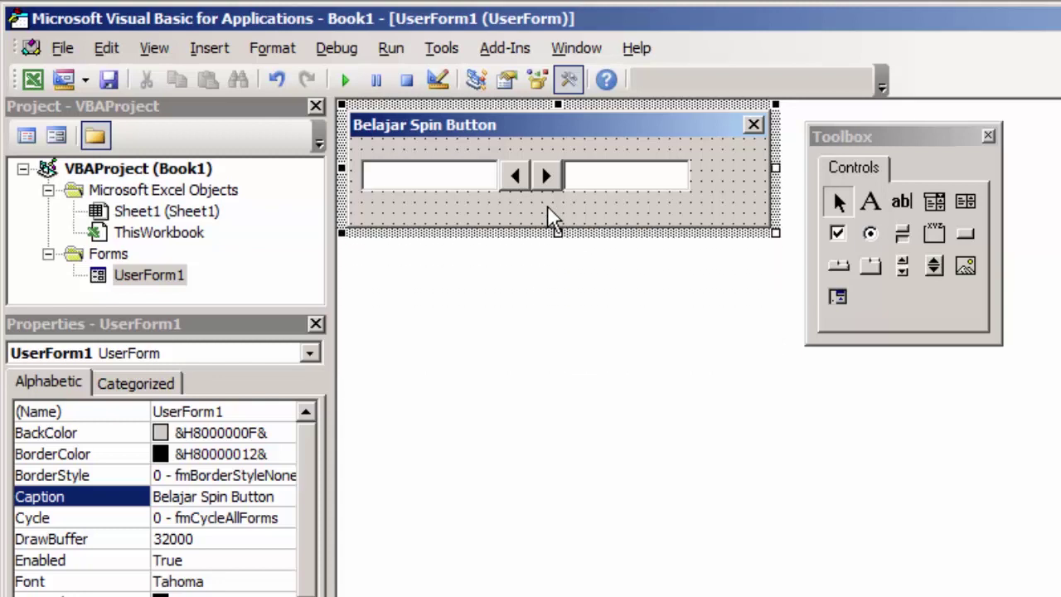
click(346, 80)
click(708, 420)
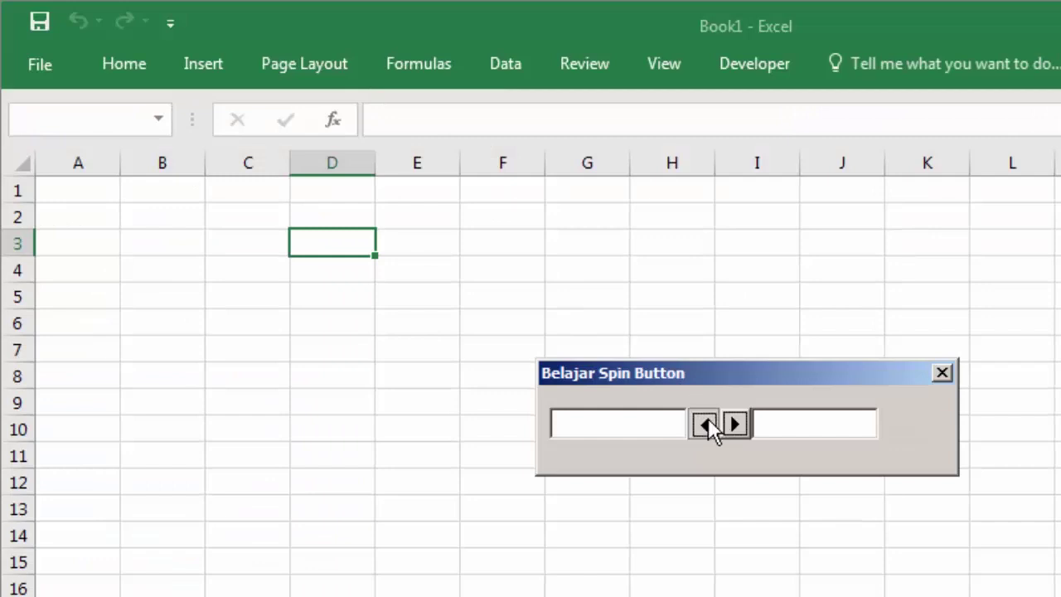
click(796, 417)
click(945, 371)
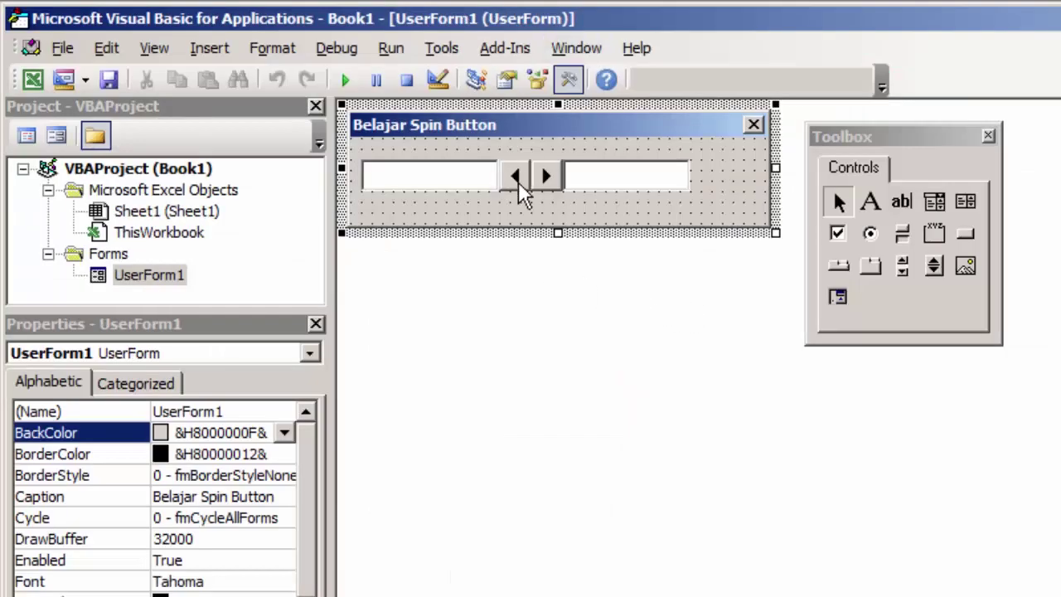
- Add a UserForm_Initialize procedure and delete the empty Click procedure
double_click(470, 207)
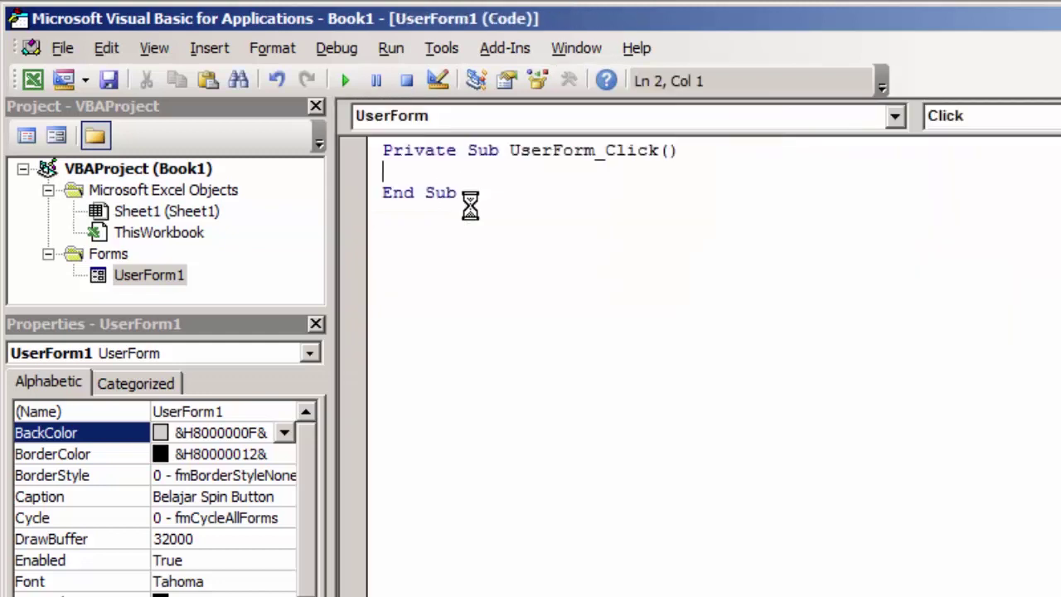
click(983, 123)
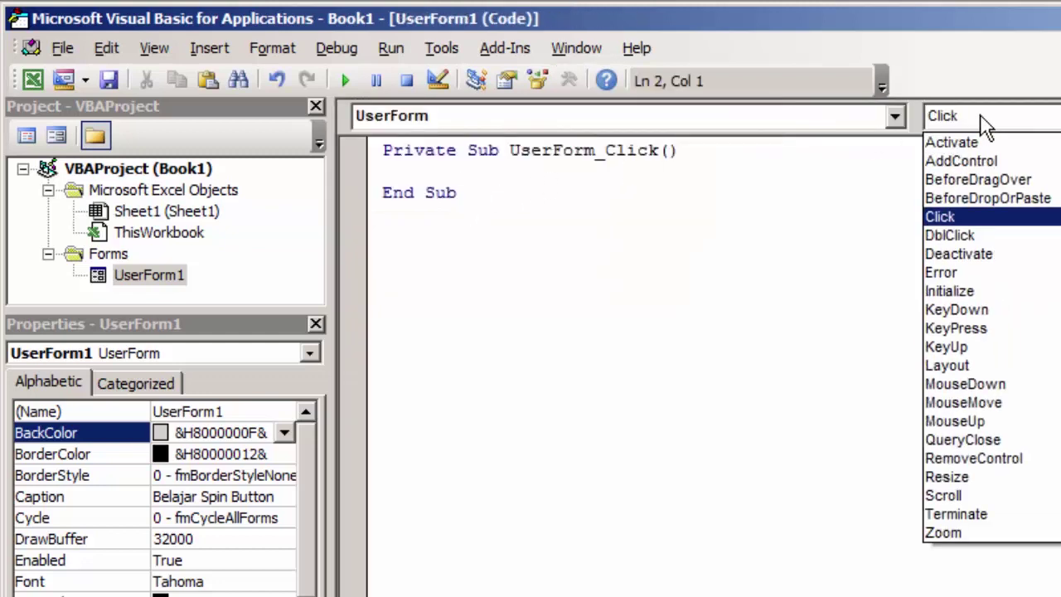
click(1037, 300)
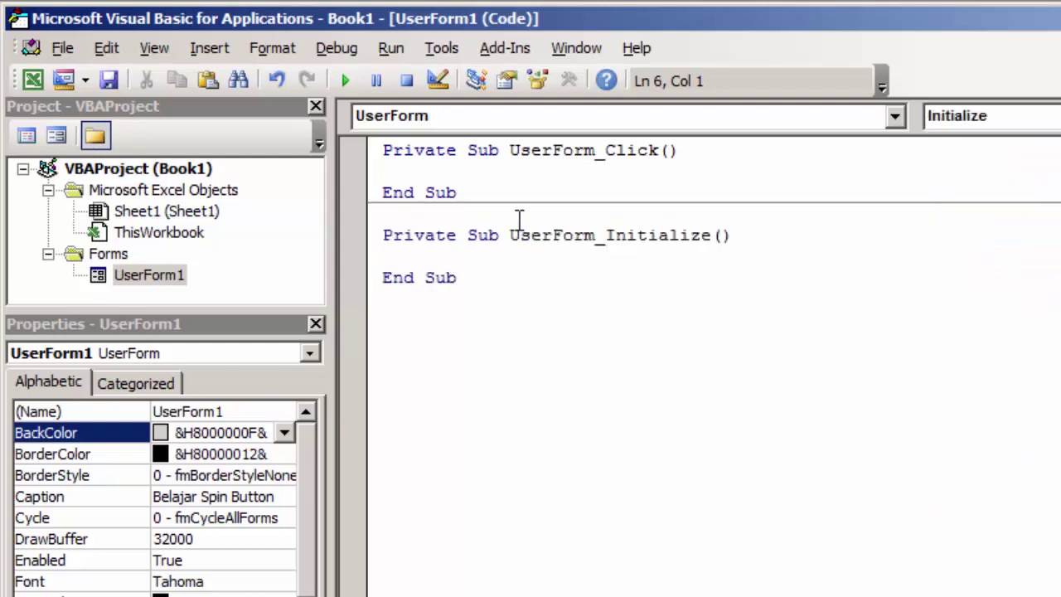
drag(456, 193, 346, 139)
key(Delete)
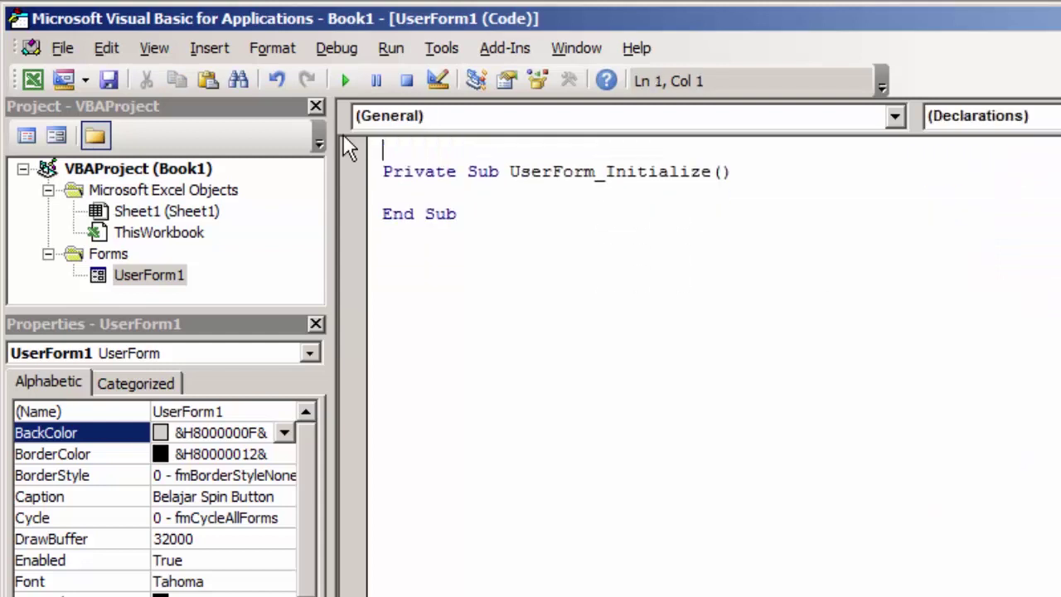
key(Delete)
- In Initialize, write Me.TextBox1 = Format(Date, "dd/mm/yyyy")
click(431, 179)
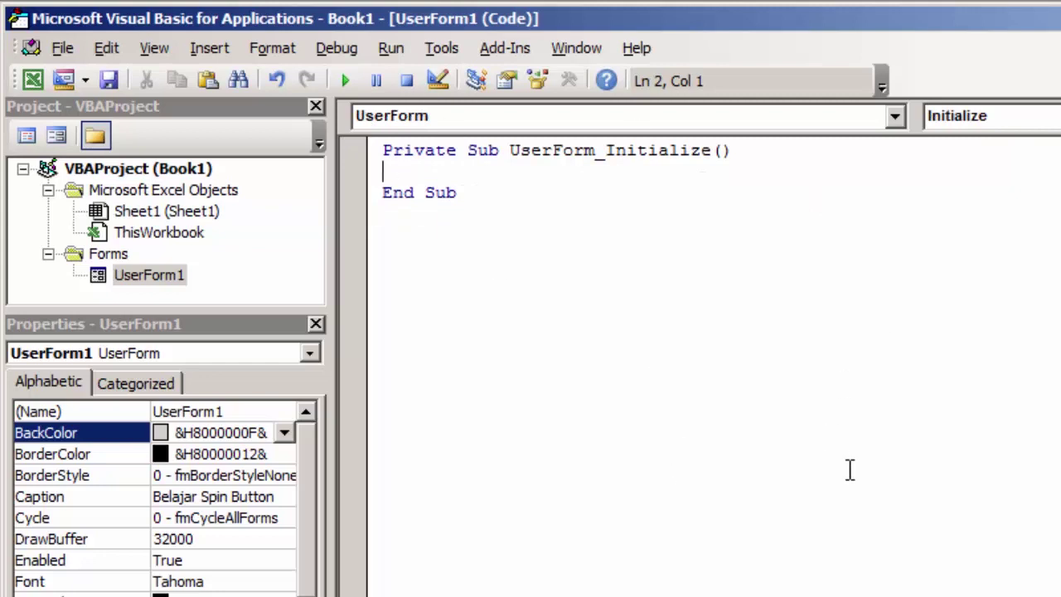
text(me.t)
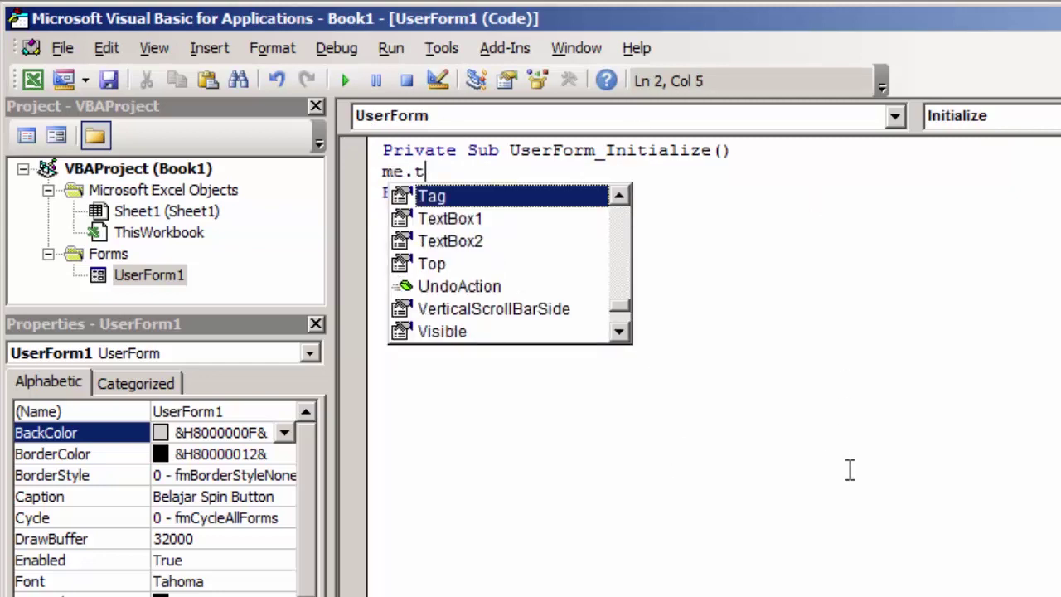
text(e)
key(Tab)
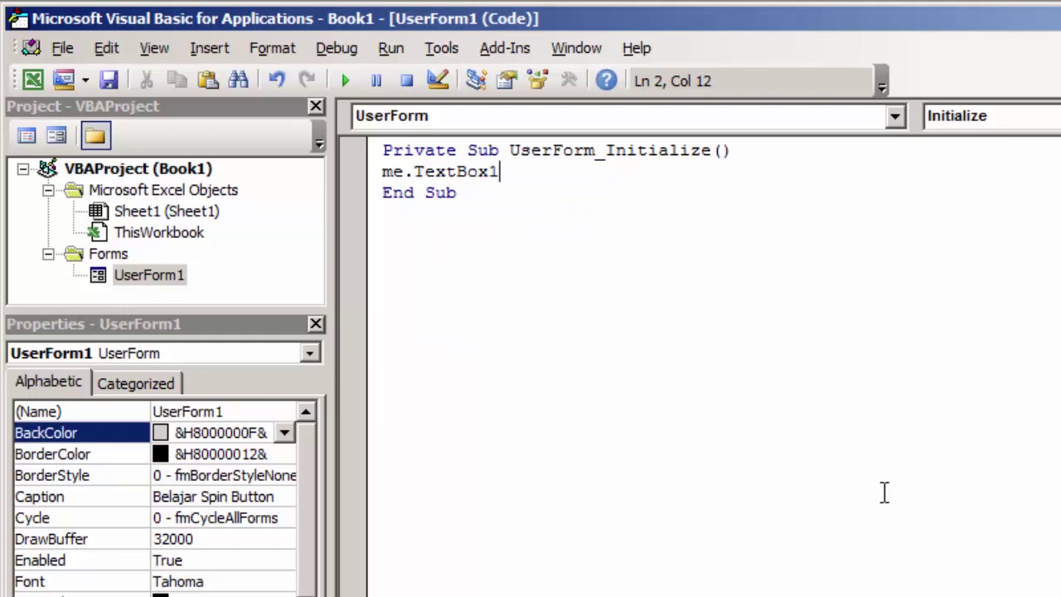
text(=forma)
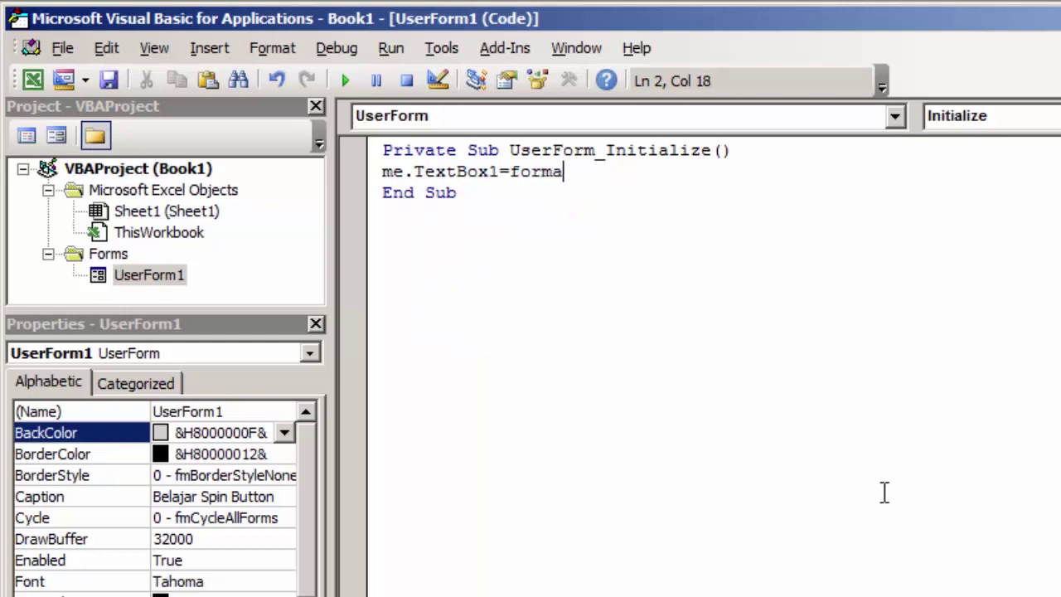
text(t()
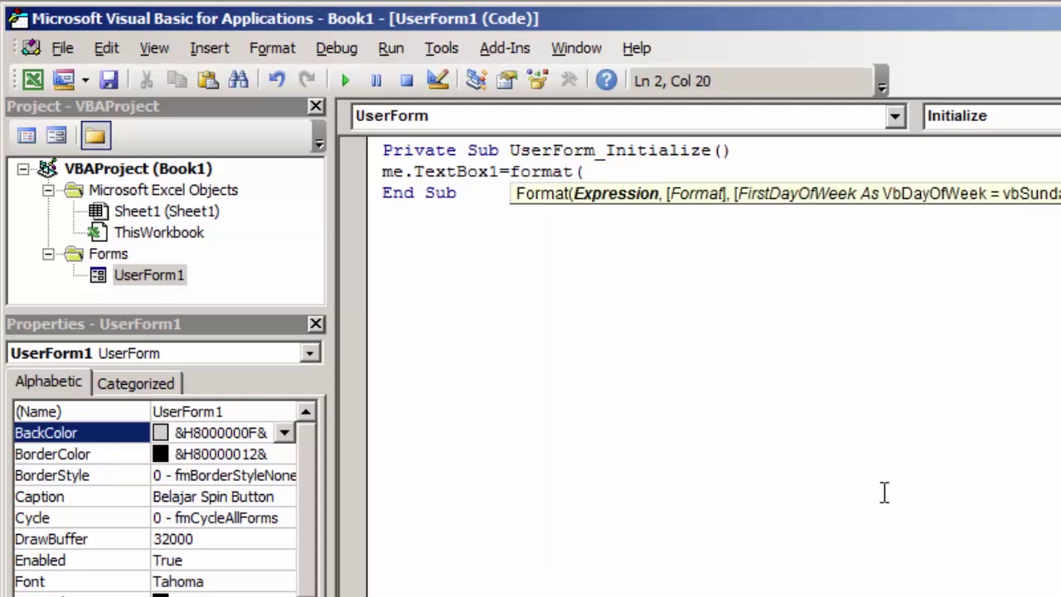
text(cdate)
key(BackSpace)
key(BackSpace)
key(BackSpace)
key(BackSpace)
key(BackSpace)
key(BackSpace)
text(()
text(date)
text(,)
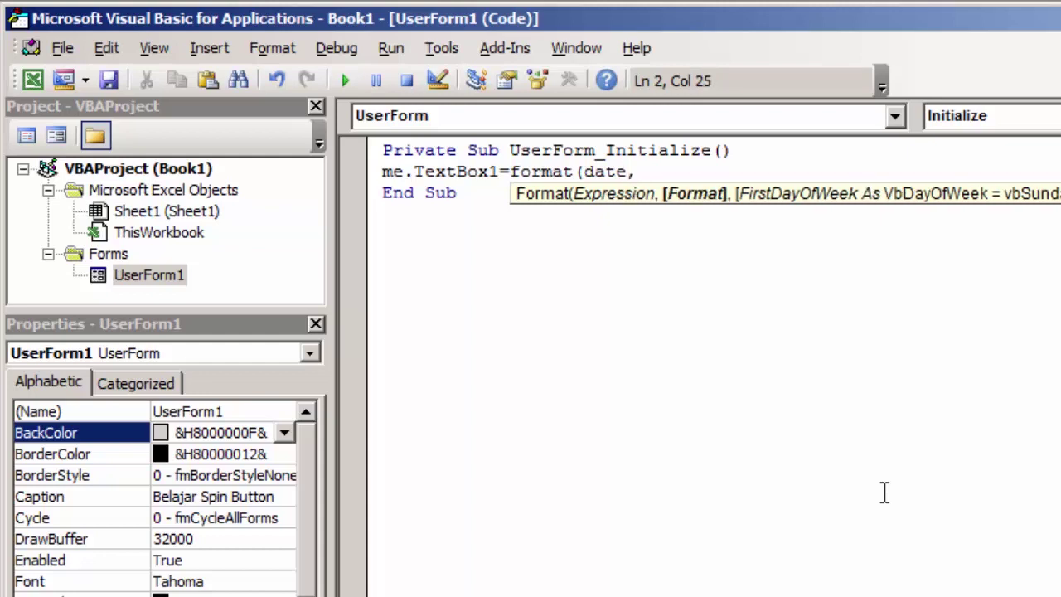
text(")
text(dd/mm/)
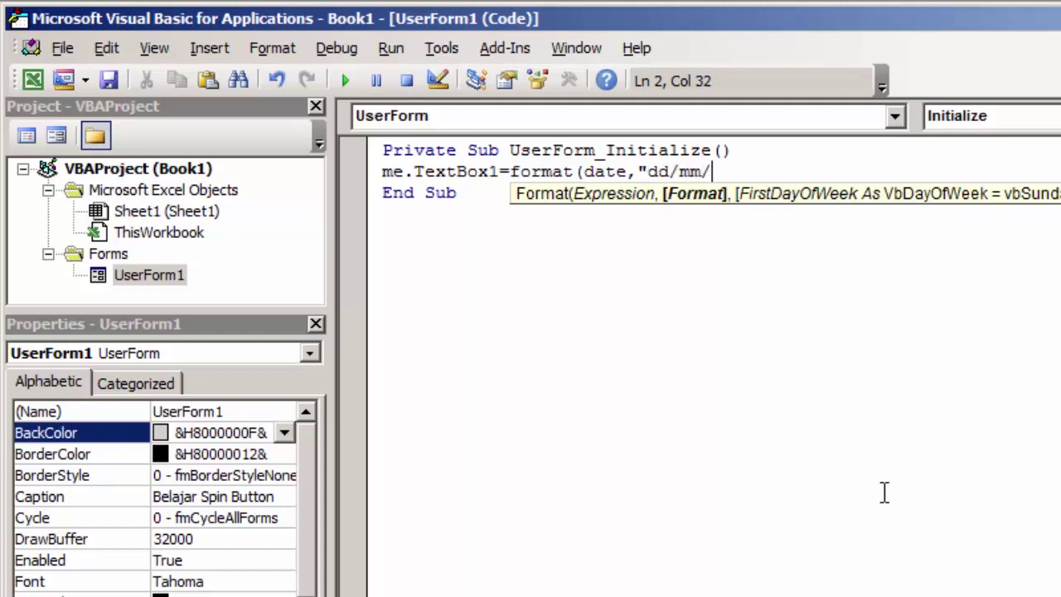
text(yyyy)
text(")
text(")
key(BackSpace)
text())
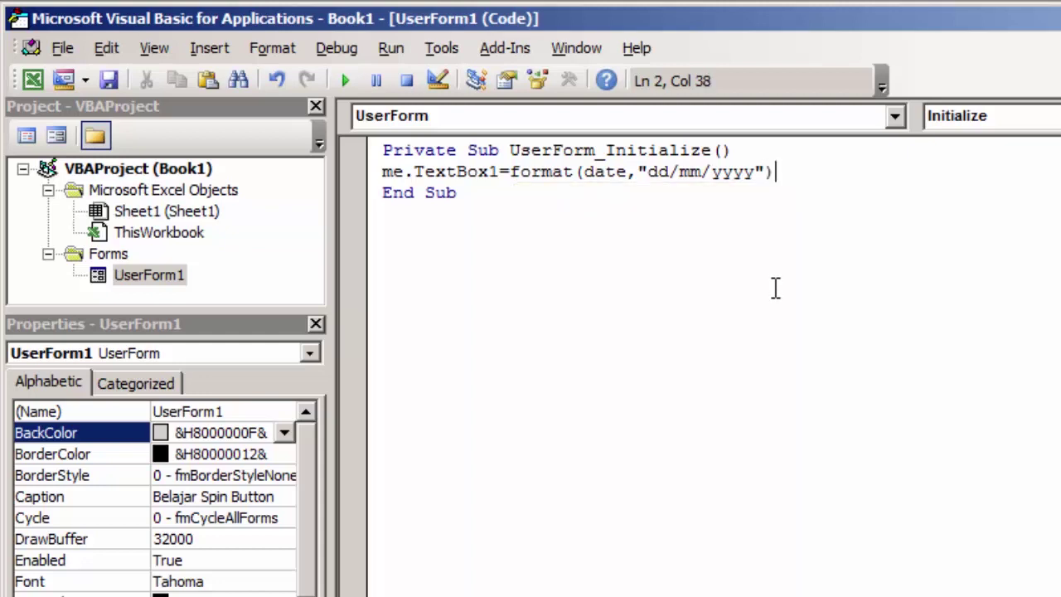
key(Return)
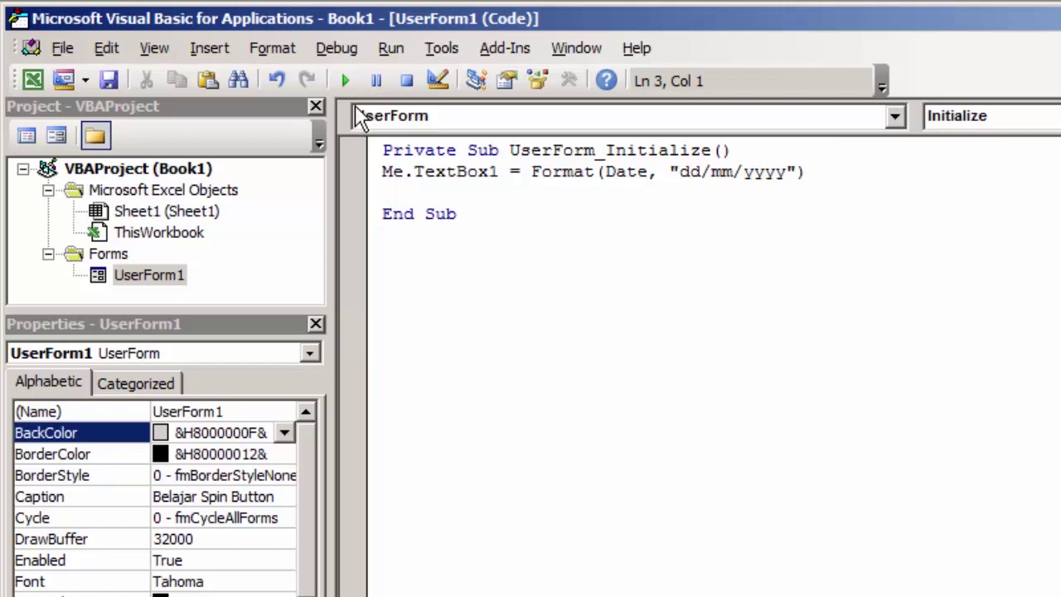
- Run the form to check it shows 25/10/2019, then close it
click(345, 81)
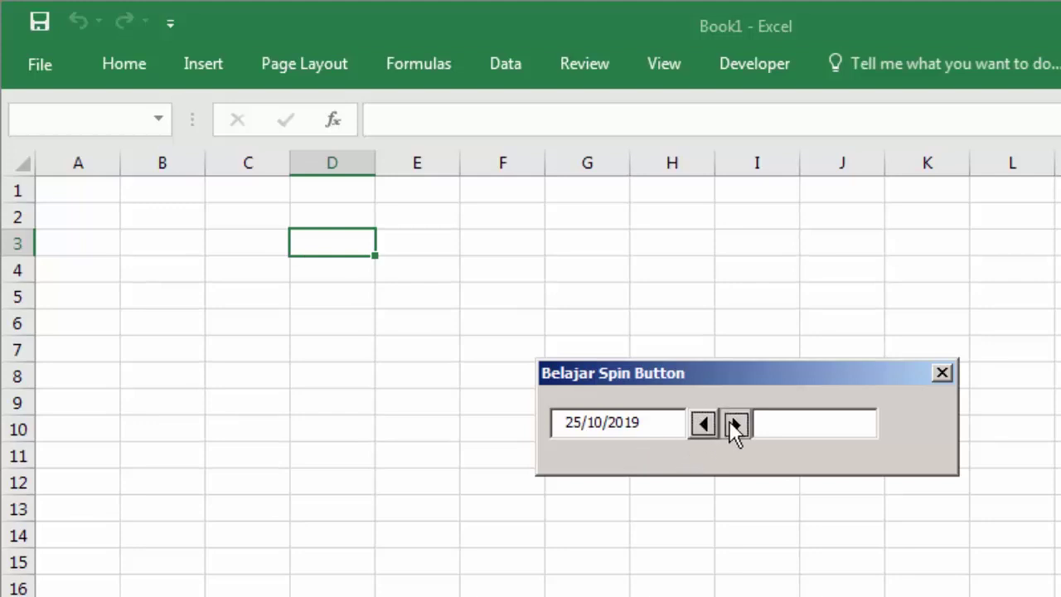
click(703, 425)
click(942, 373)
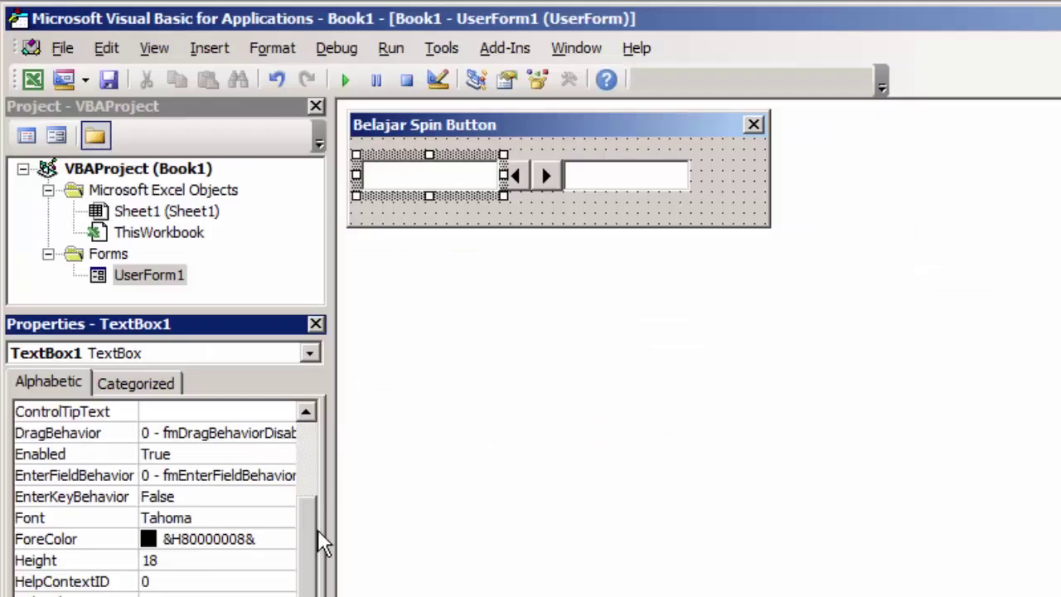
- Set the date text box's Locked property to True
drag(310, 559, 310, 569)
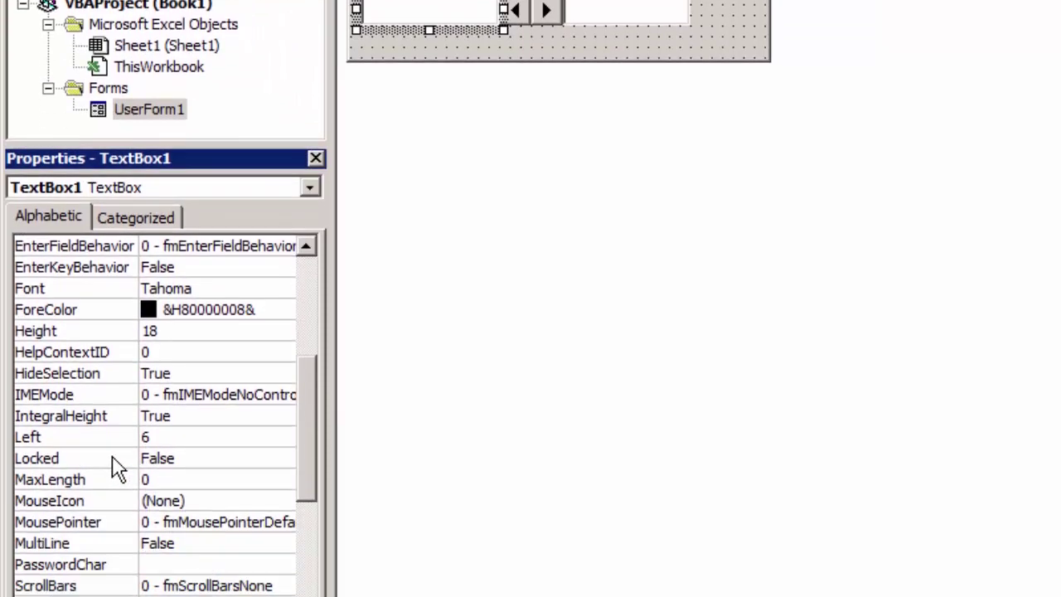
click(170, 459)
double_click(170, 458)
click(631, 206)
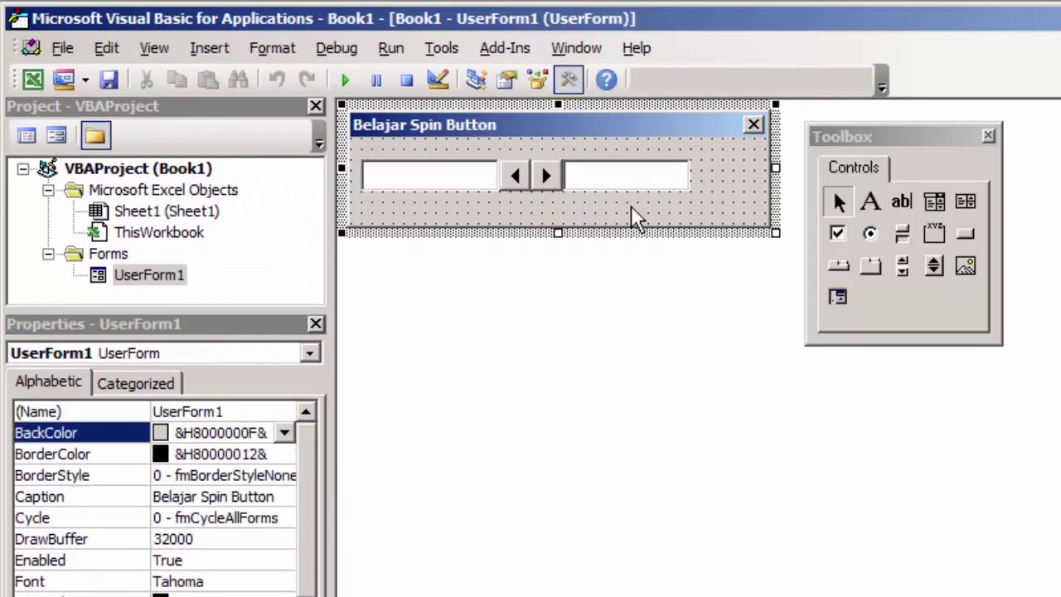
- Rerun the form to test selecting the locked date text, then close it
click(346, 79)
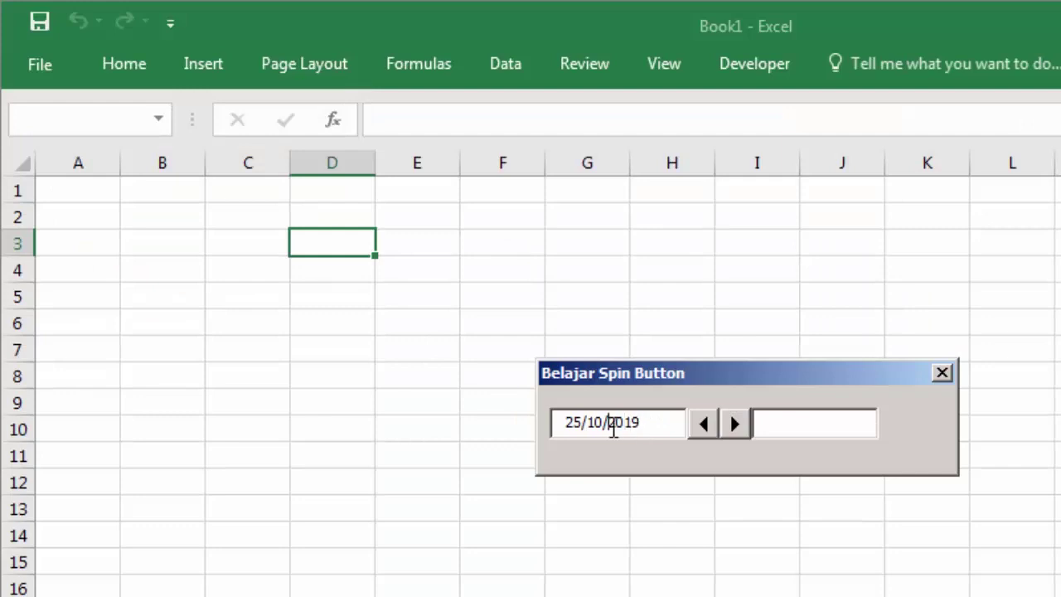
double_click(613, 424)
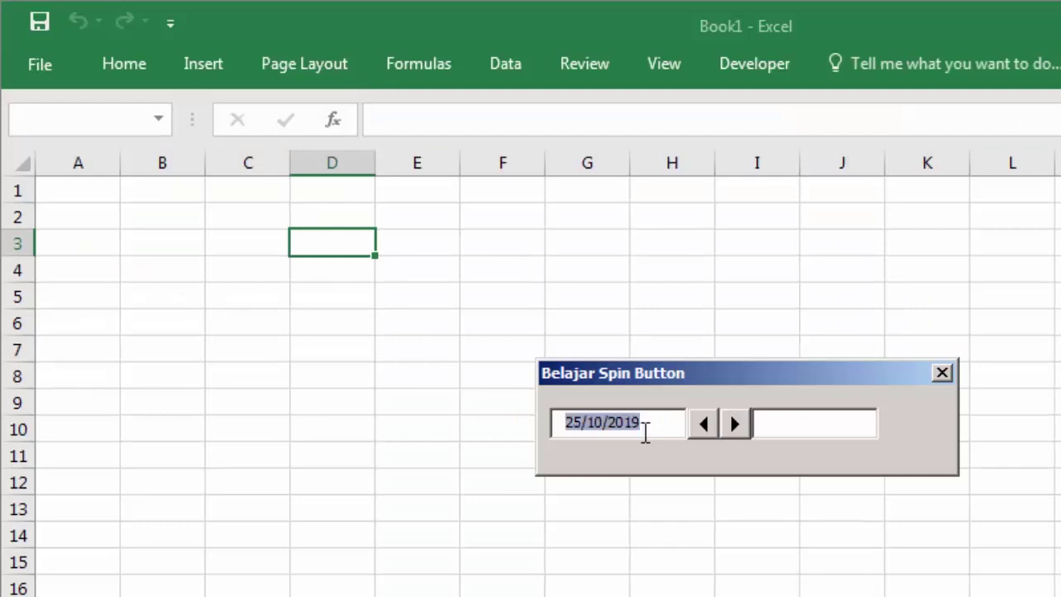
click(644, 430)
double_click(628, 429)
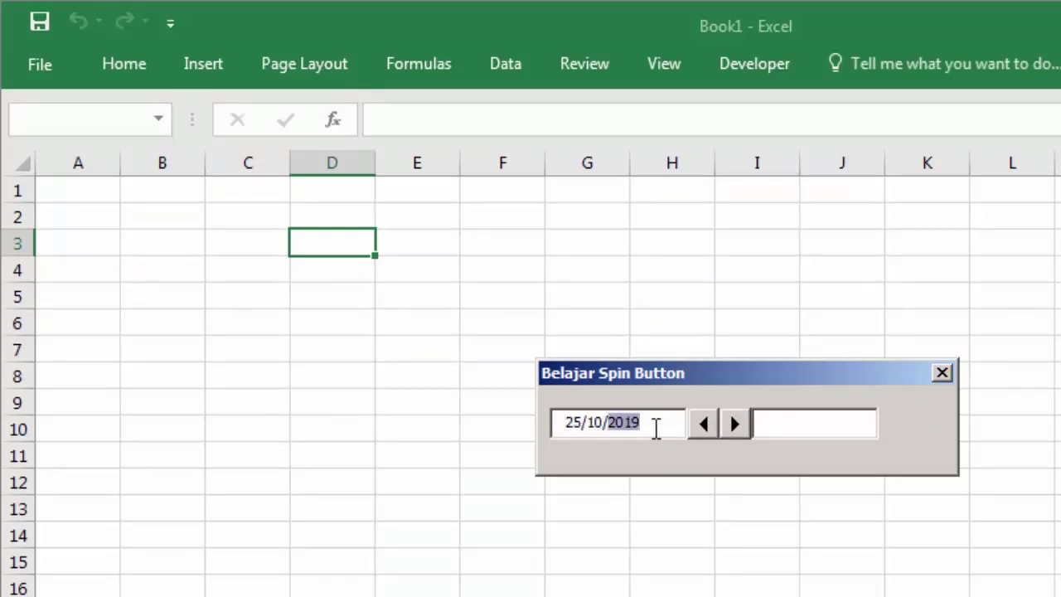
click(659, 427)
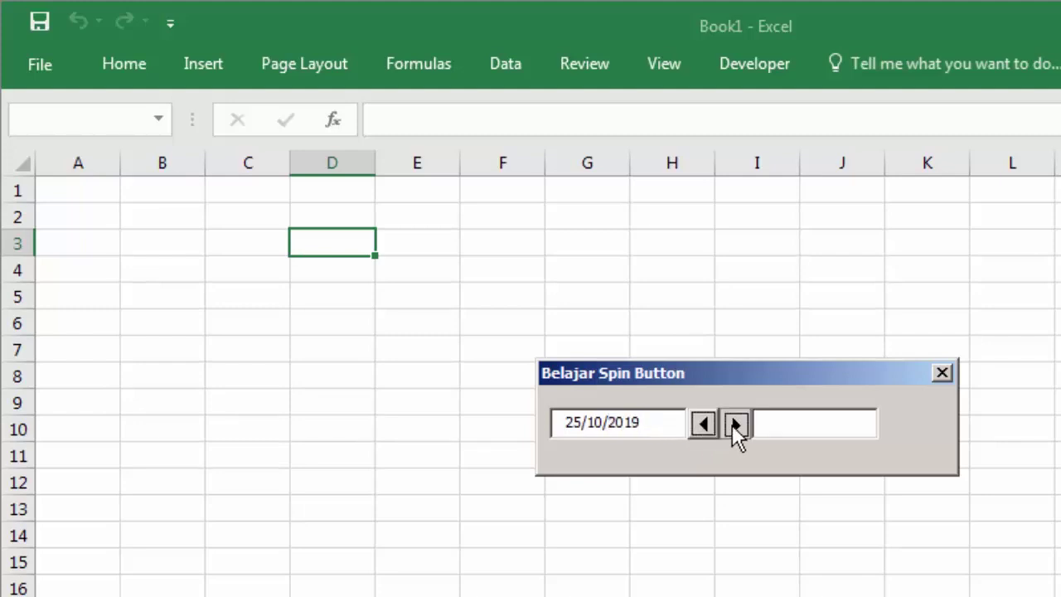
click(943, 373)
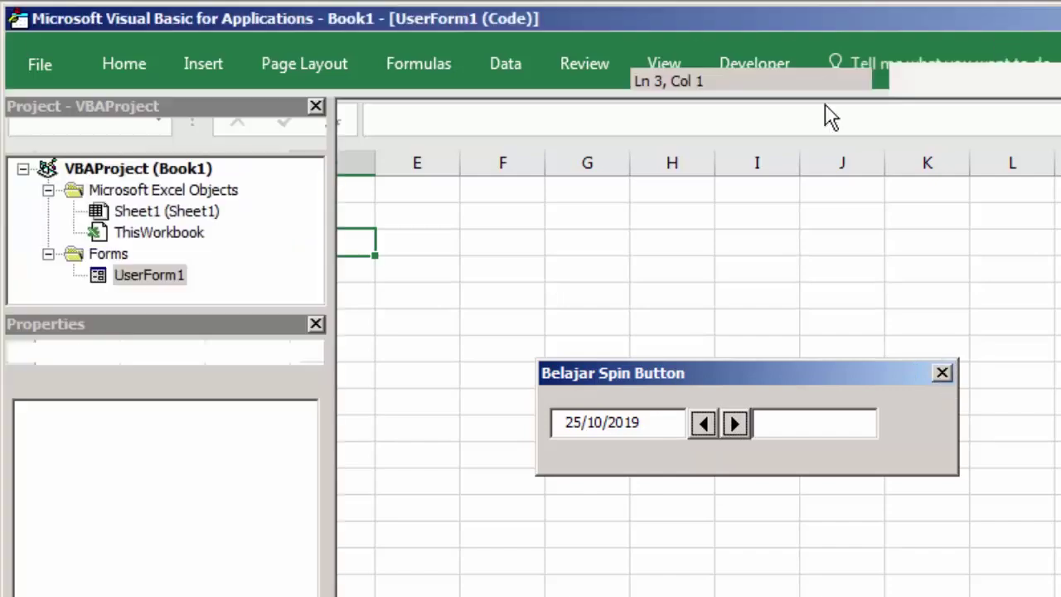
- Select the date text box and then TextBox2 in the designer
click(399, 180)
click(478, 206)
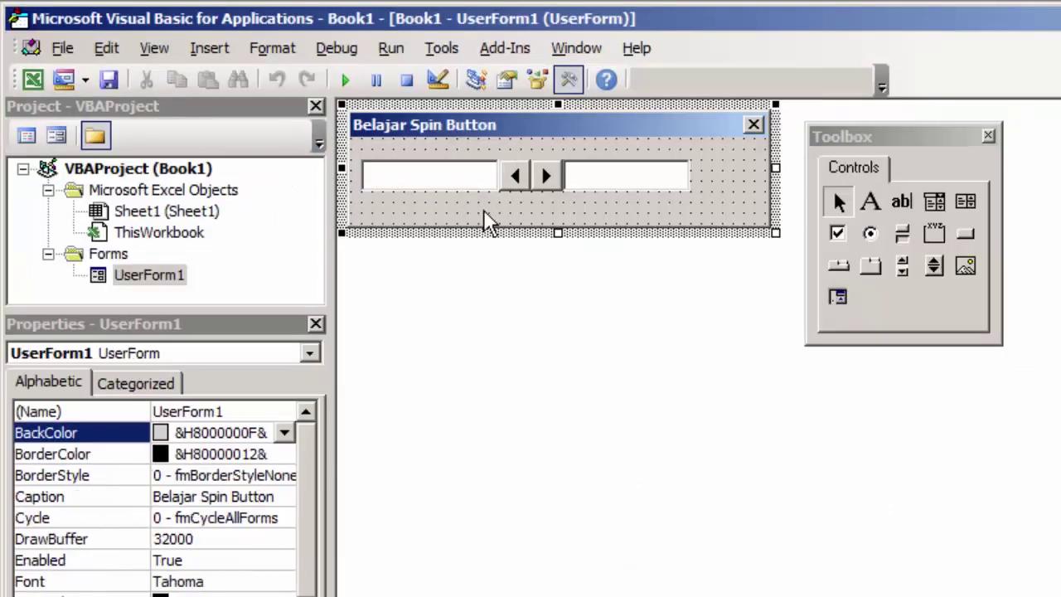
click(431, 190)
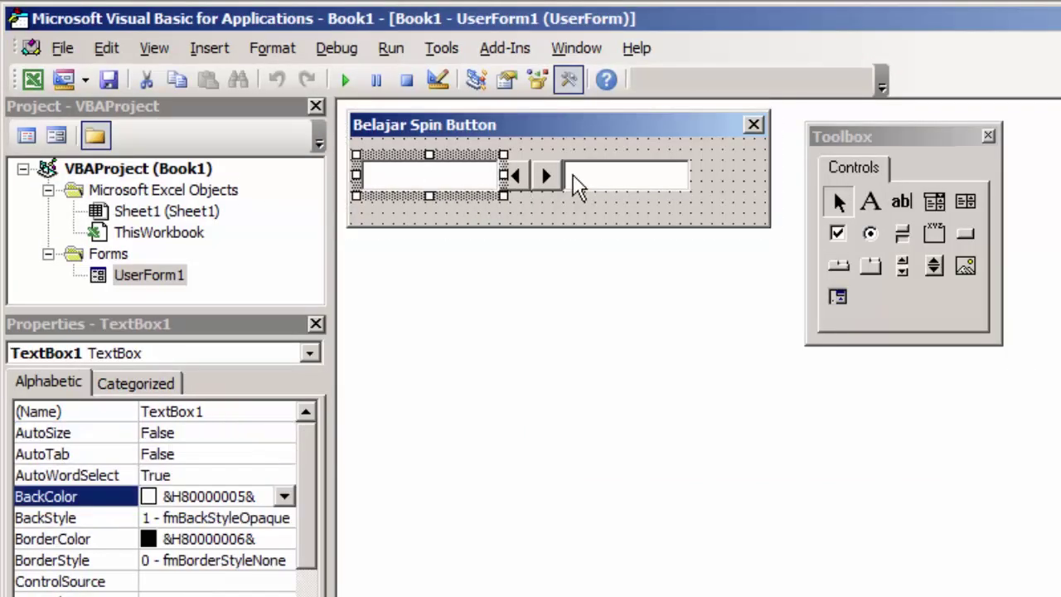
click(634, 190)
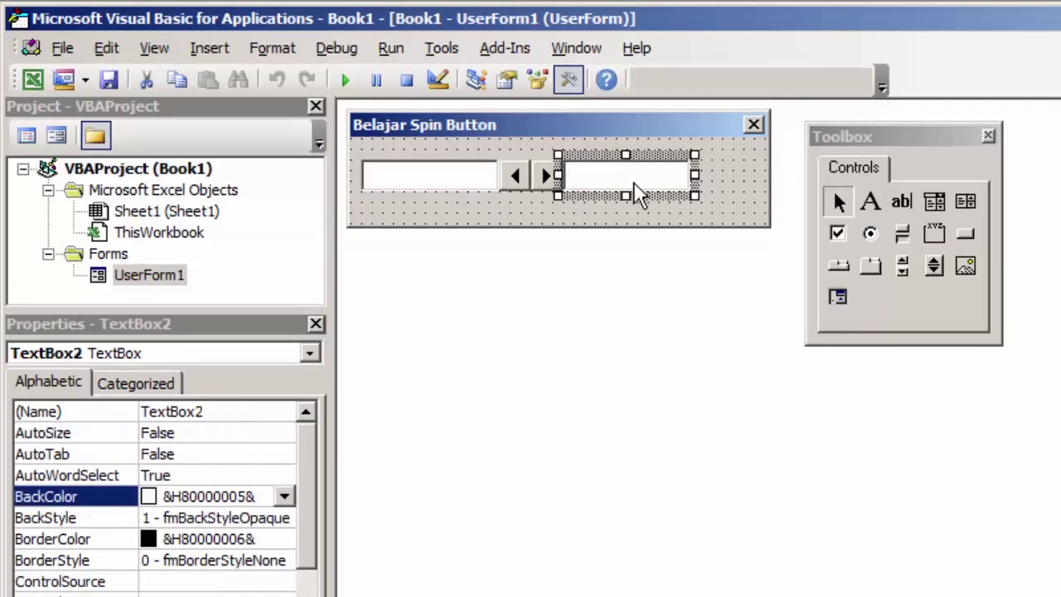
- Add Me.TextBox2 = Format(Date, "dddd") to Initialize and run the form
click(569, 213)
key(F7)
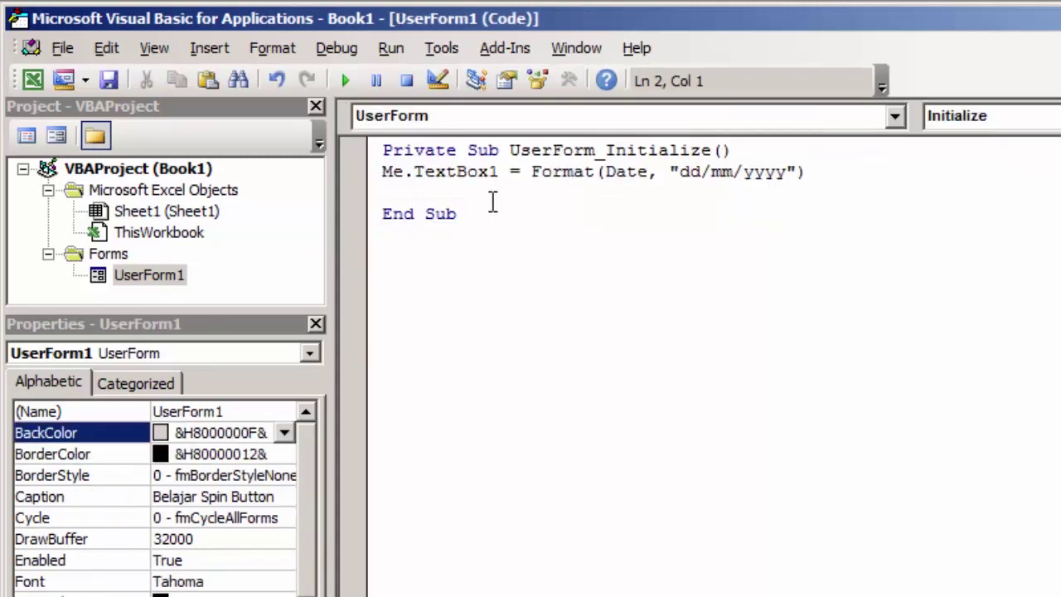
click(497, 191)
text(me)
text(.te)
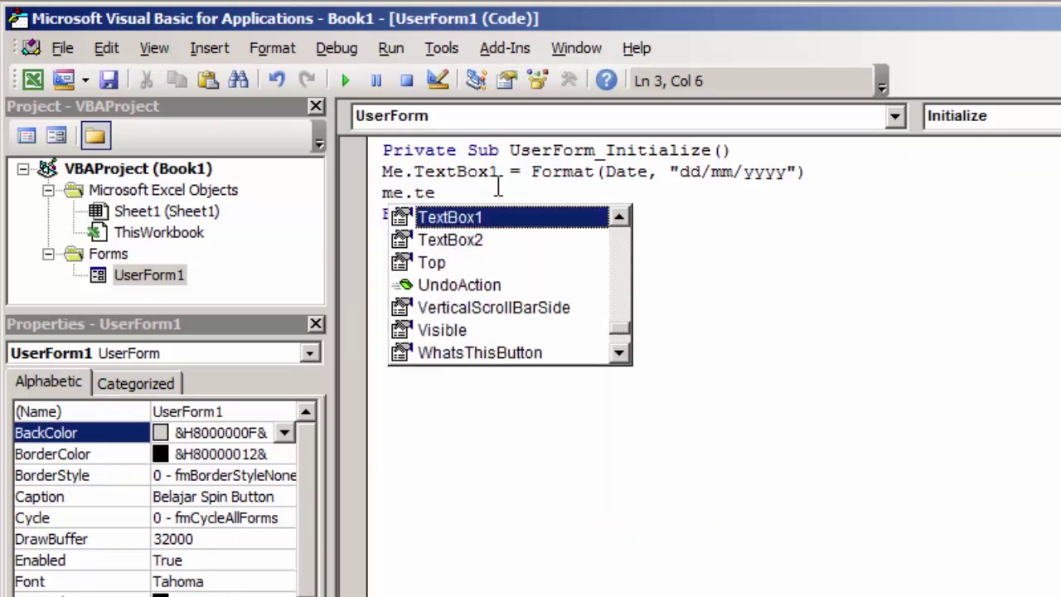
key(Down)
key(Tab)
text(=)
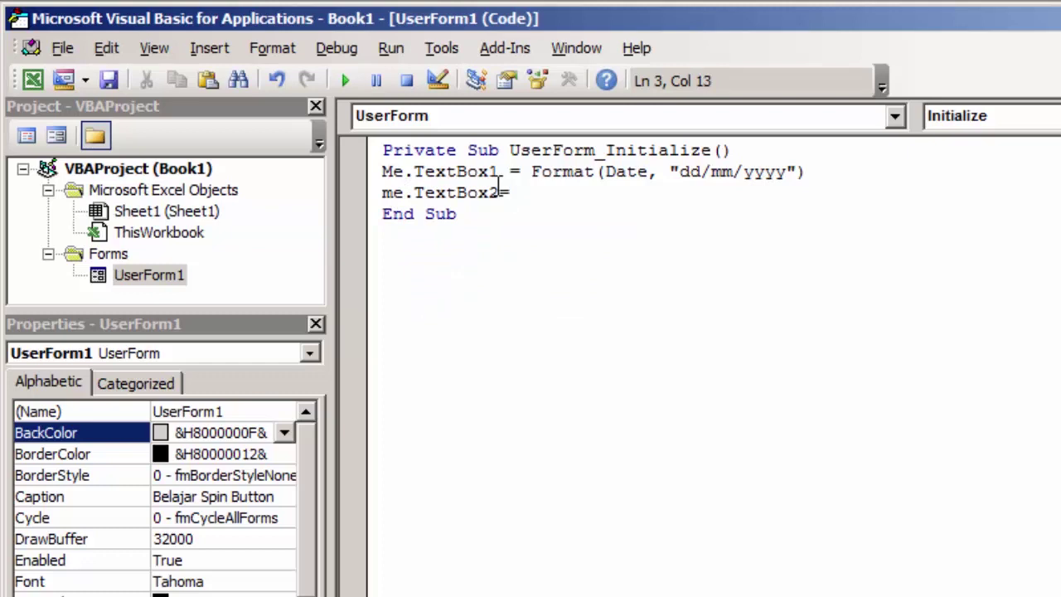
text(format)
text((dat)
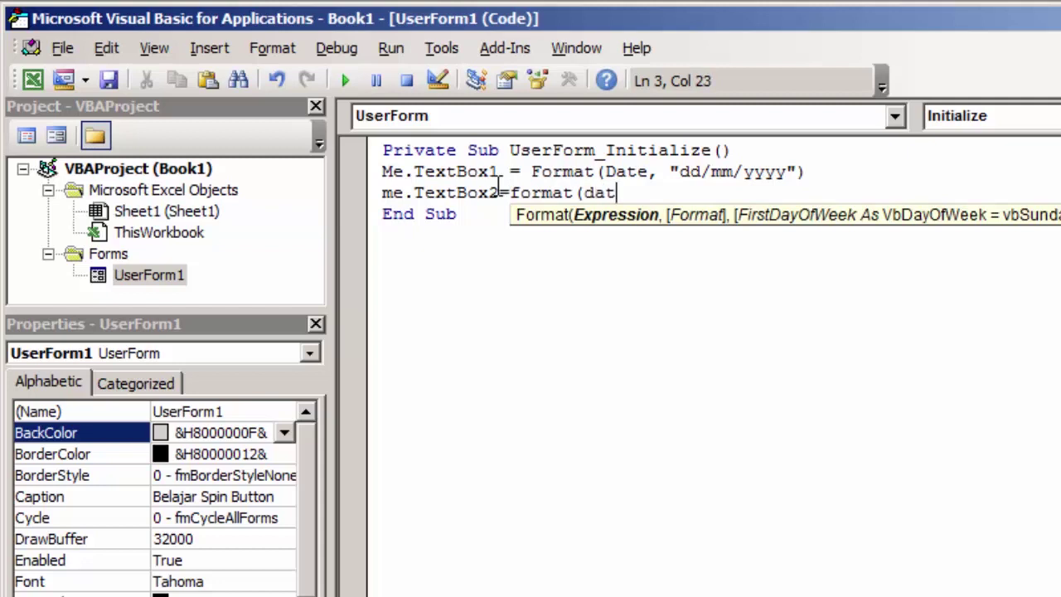
text(e)
text(,")
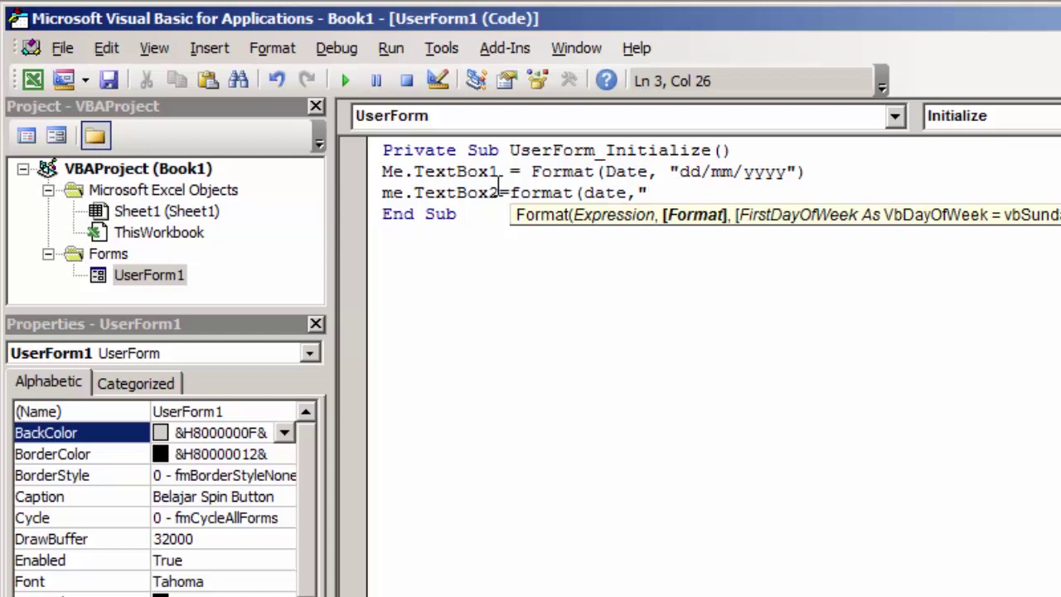
text(dddd)
text(")
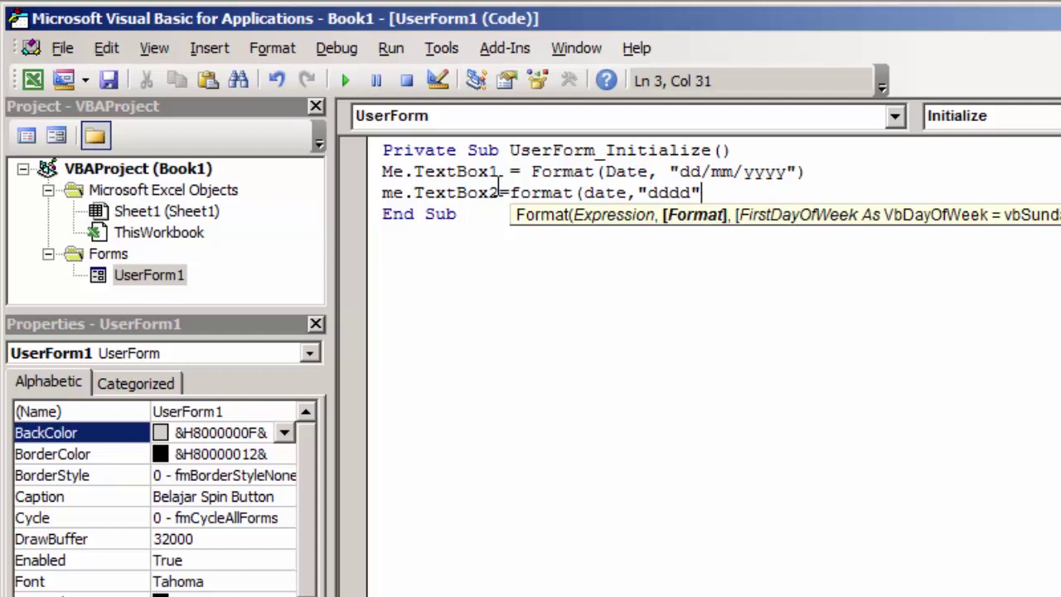
text())
click(560, 240)
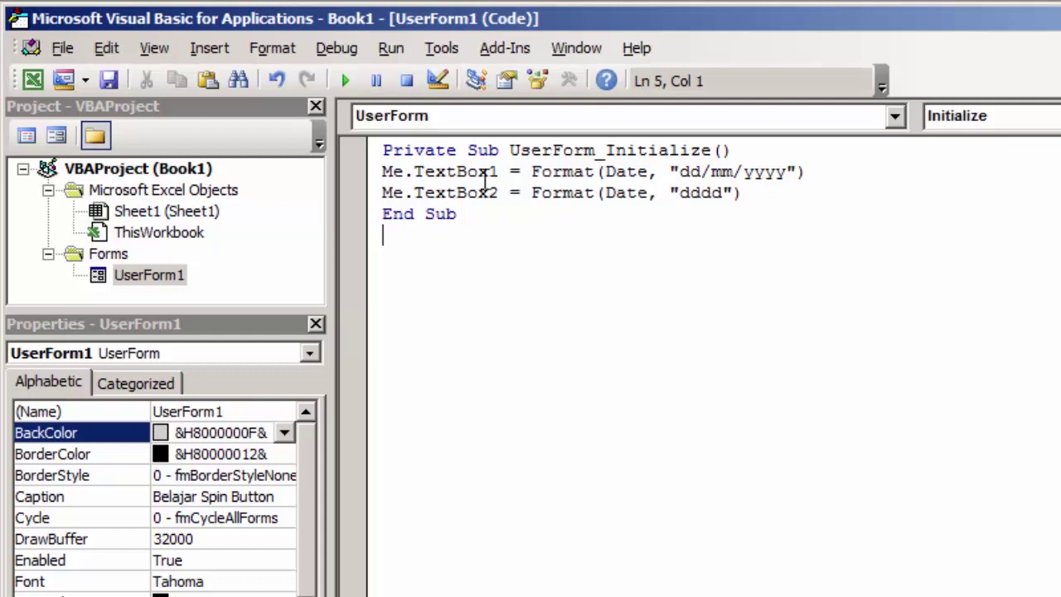
click(347, 81)
- Close the running form and set TextBox2's Locked property to True
click(835, 429)
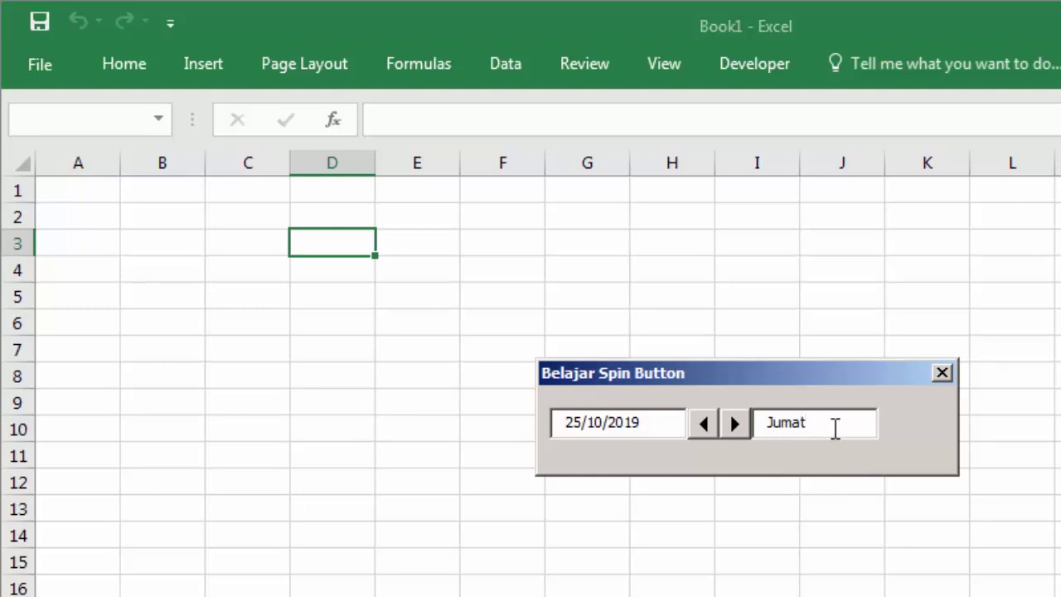
click(942, 373)
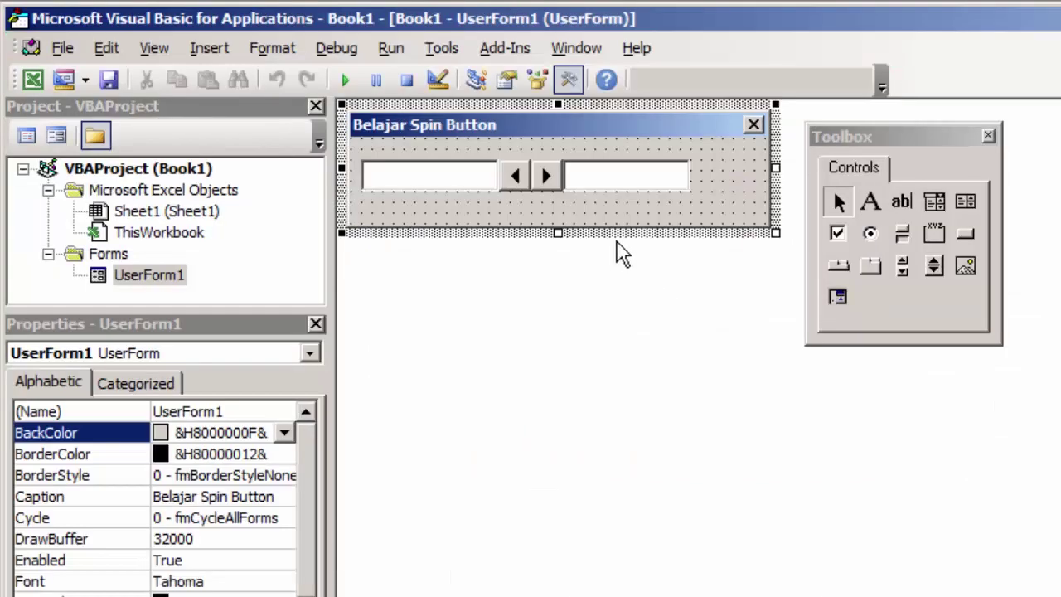
click(628, 180)
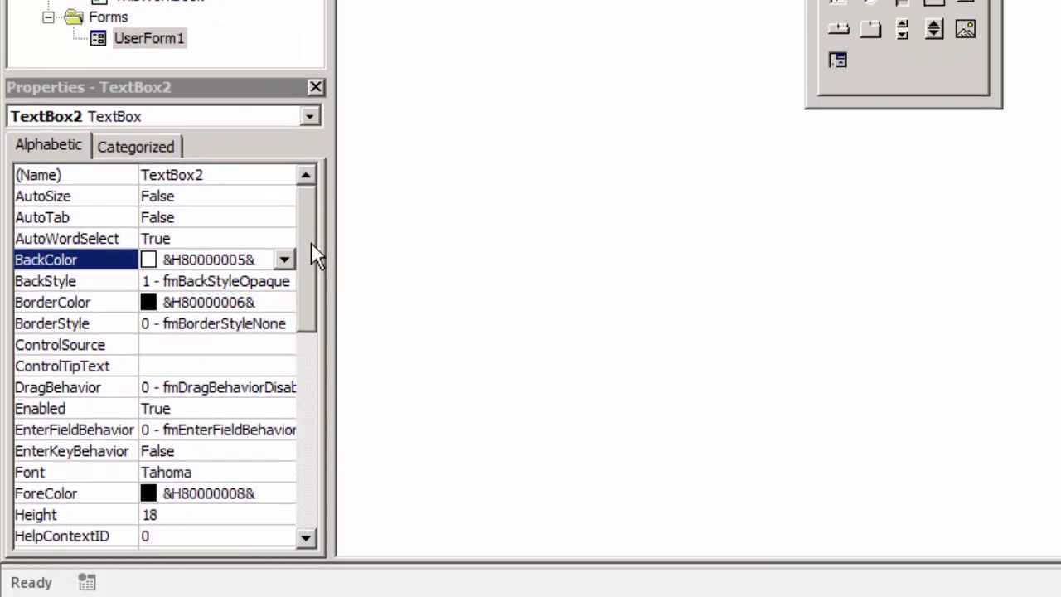
drag(311, 242, 320, 355)
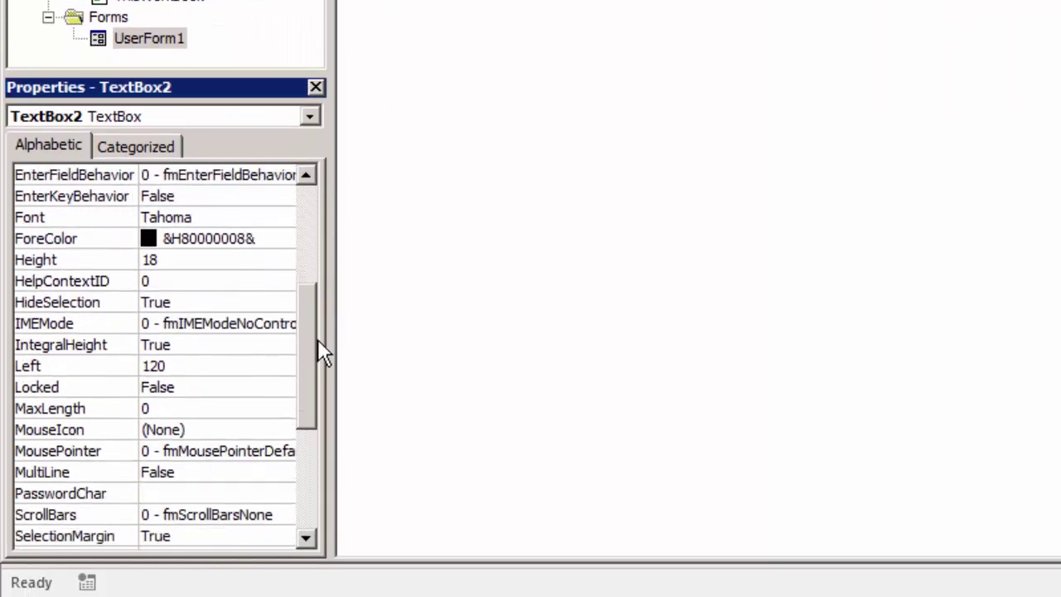
double_click(260, 387)
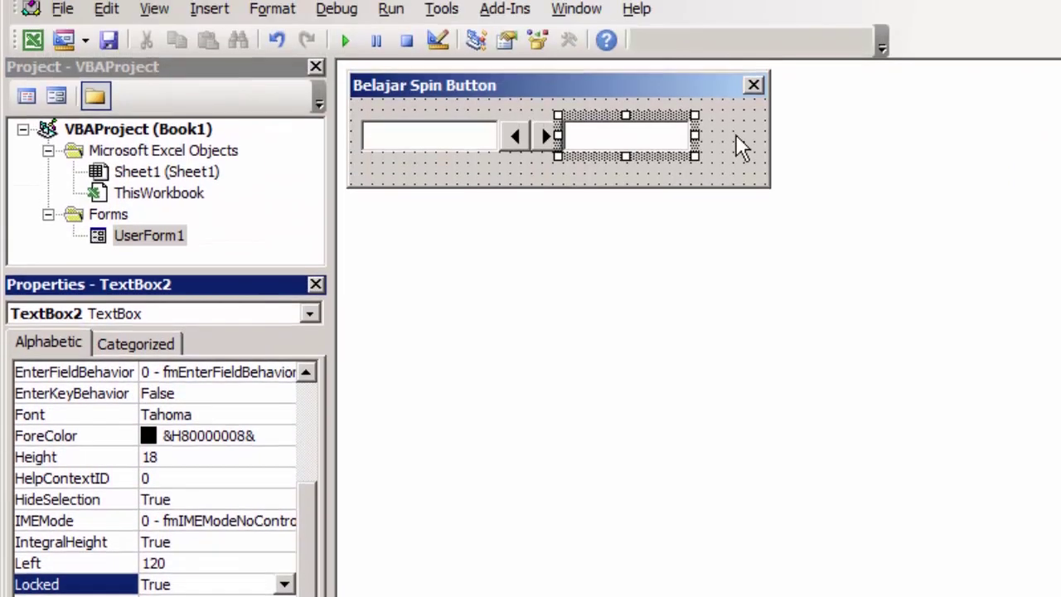
- Rerun the form to confirm Jumat can't be edited, then close it
click(346, 39)
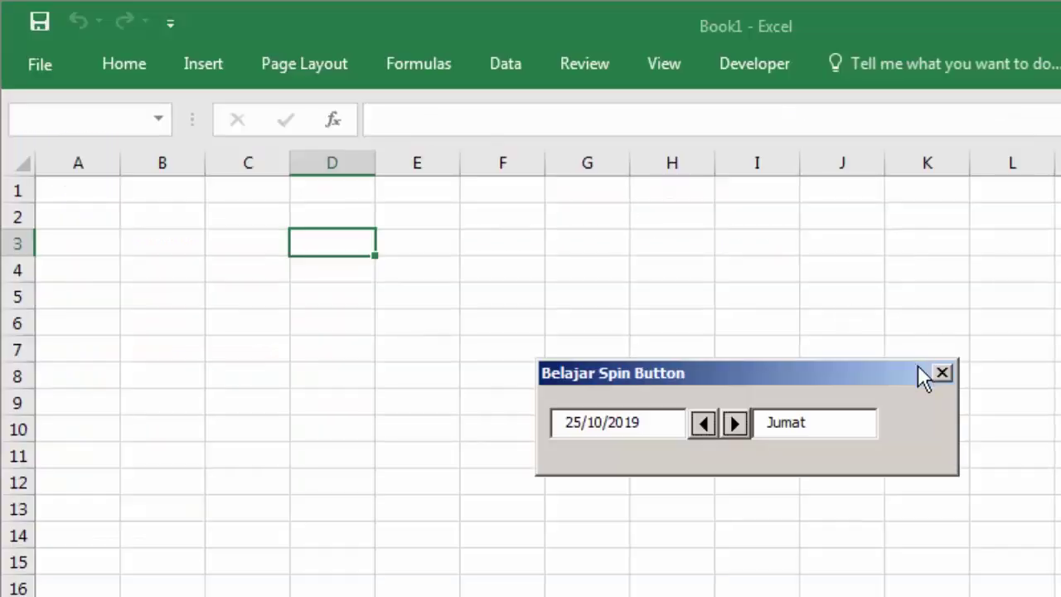
click(848, 415)
double_click(796, 420)
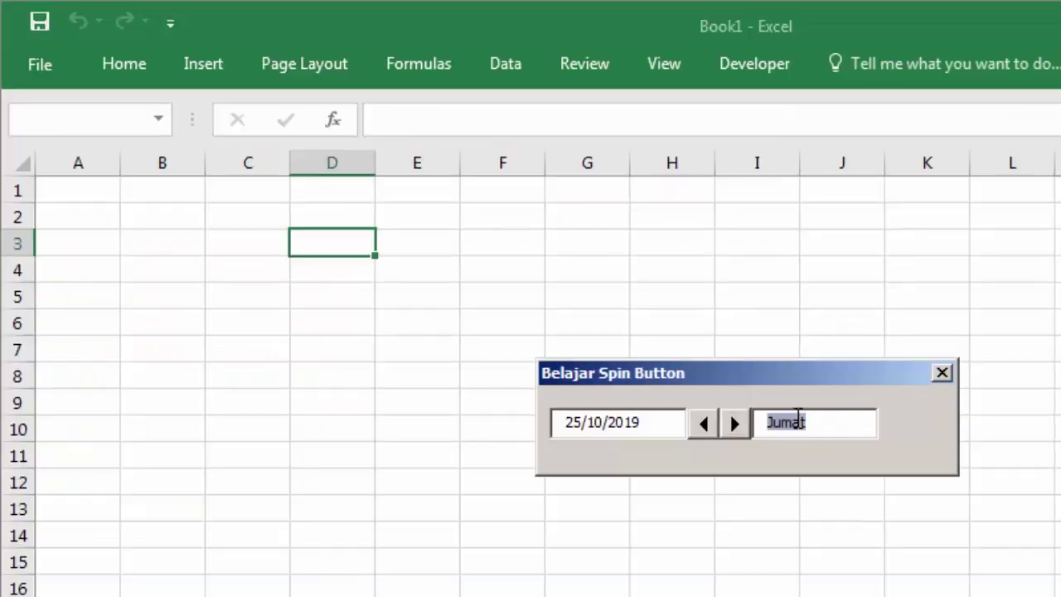
click(729, 431)
click(707, 428)
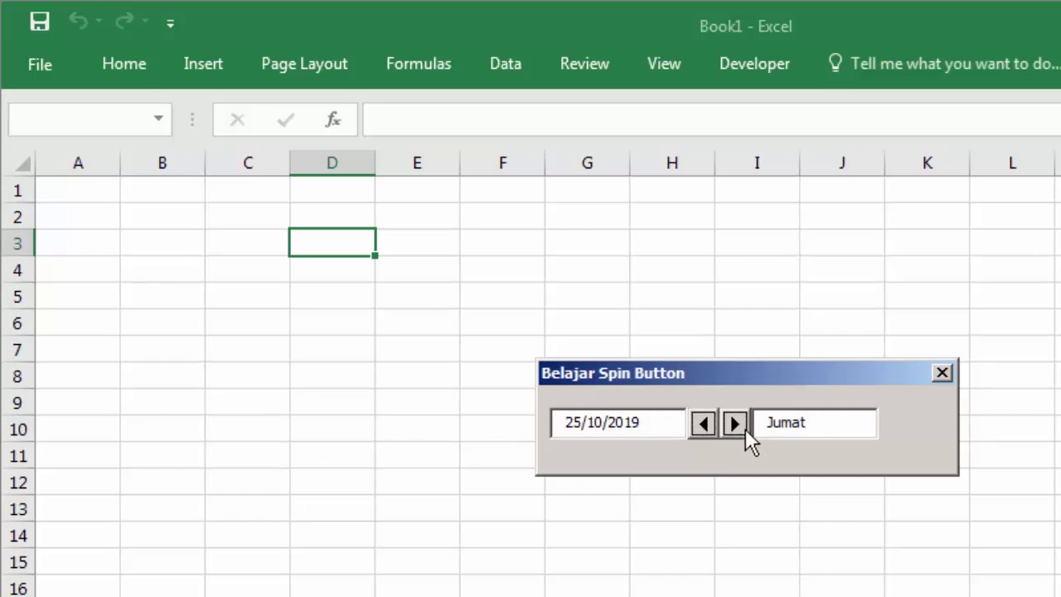
click(936, 376)
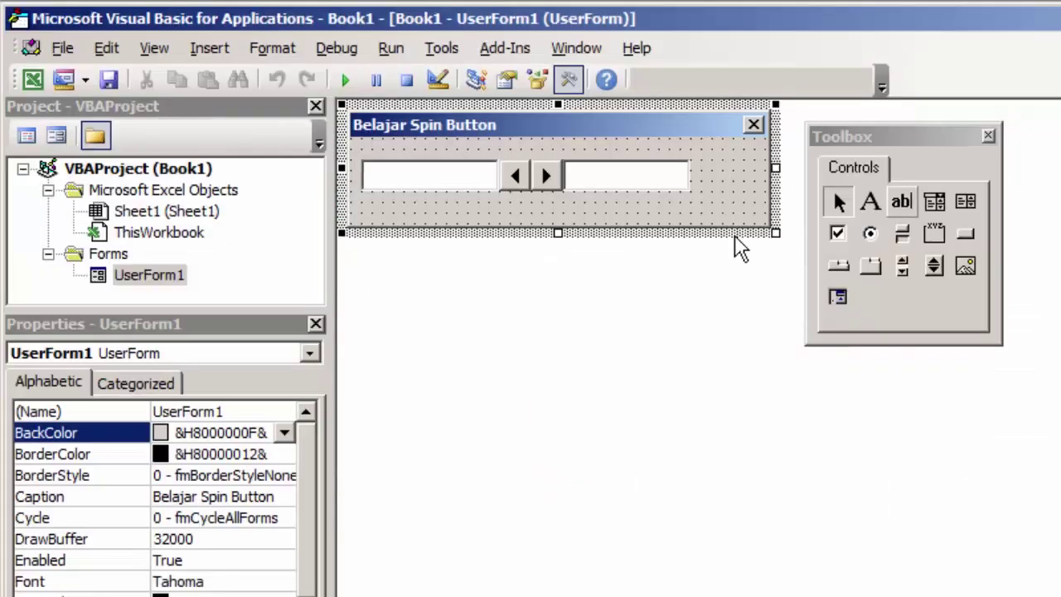
- Add a SpinButton1_SpinDown procedure and delete the SpinButton1_Change stub
double_click(540, 179)
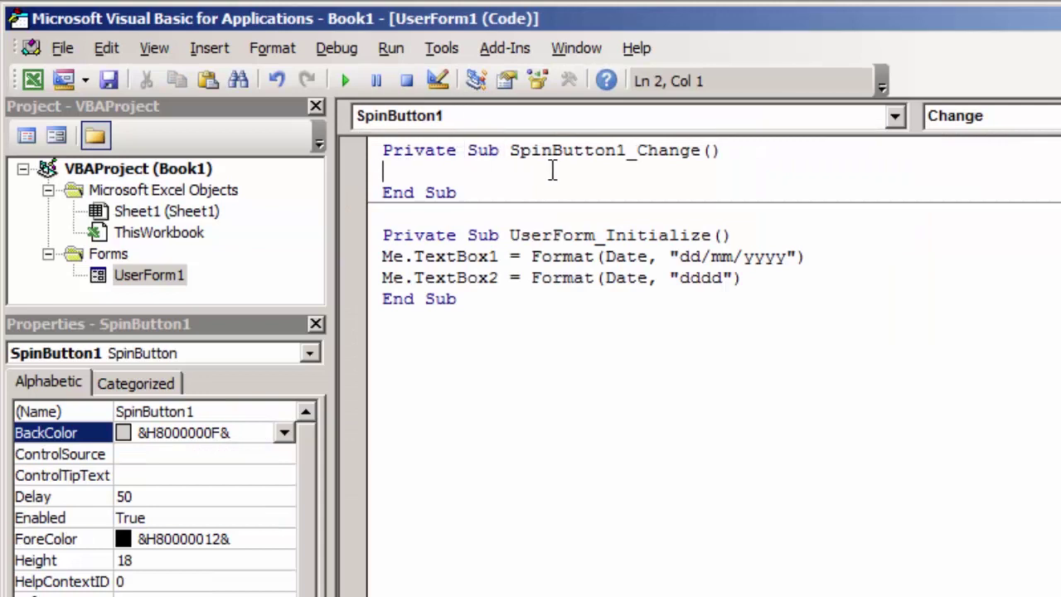
click(985, 120)
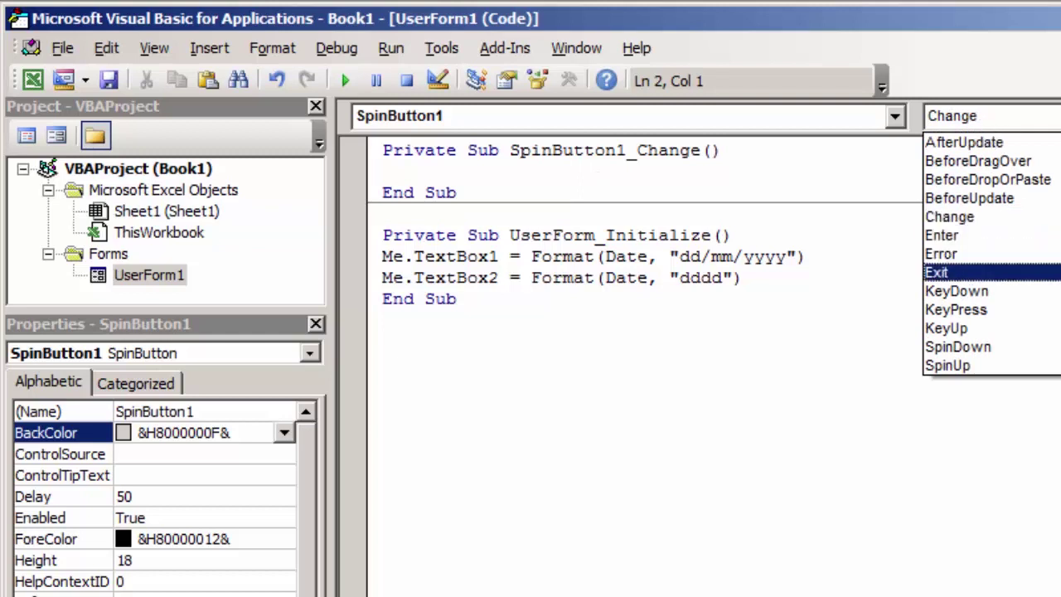
click(1020, 347)
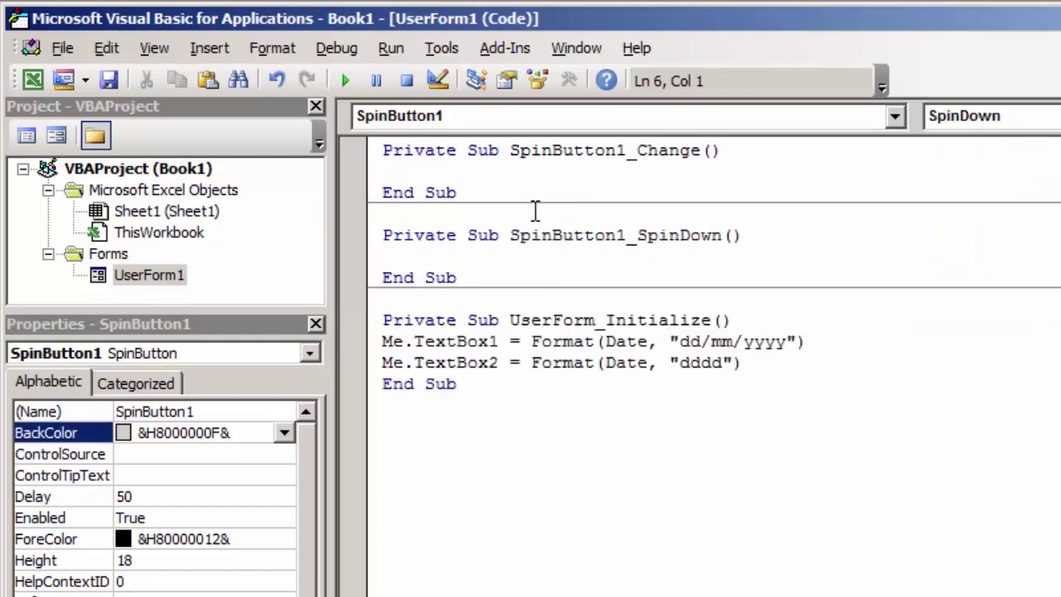
drag(464, 192, 326, 131)
key(Delete)
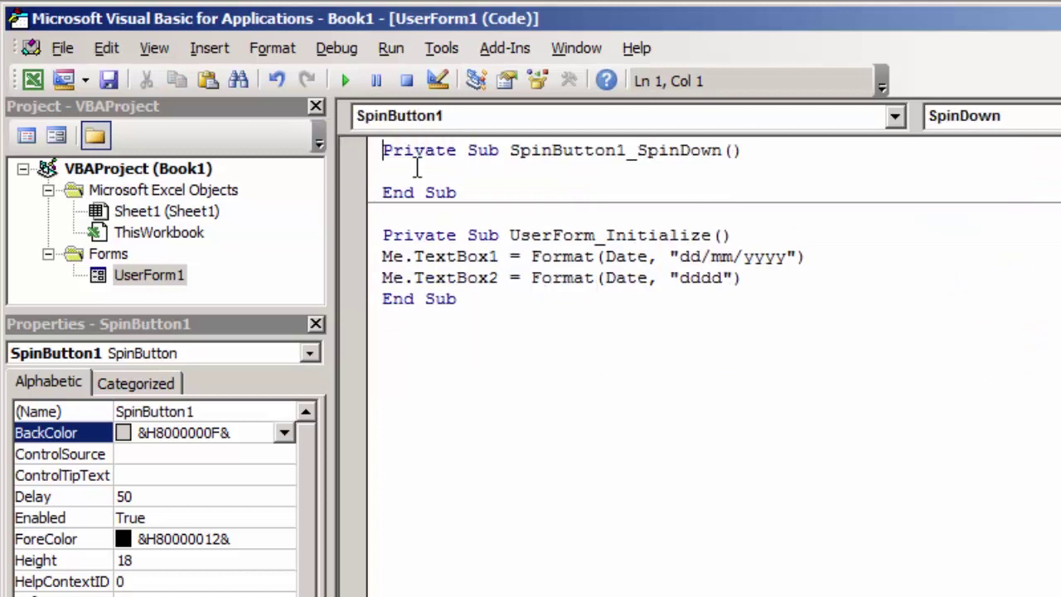
click(417, 169)
- Start the SpinDown line with Me.TextBox1, checking the date text box's name on the form
text(me.te)
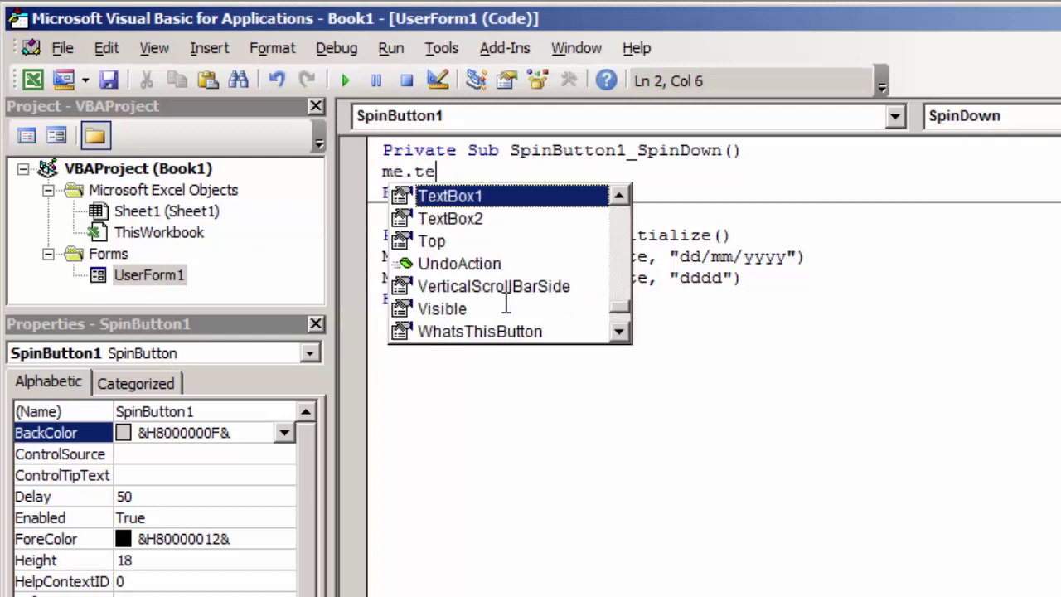
key(Tab)
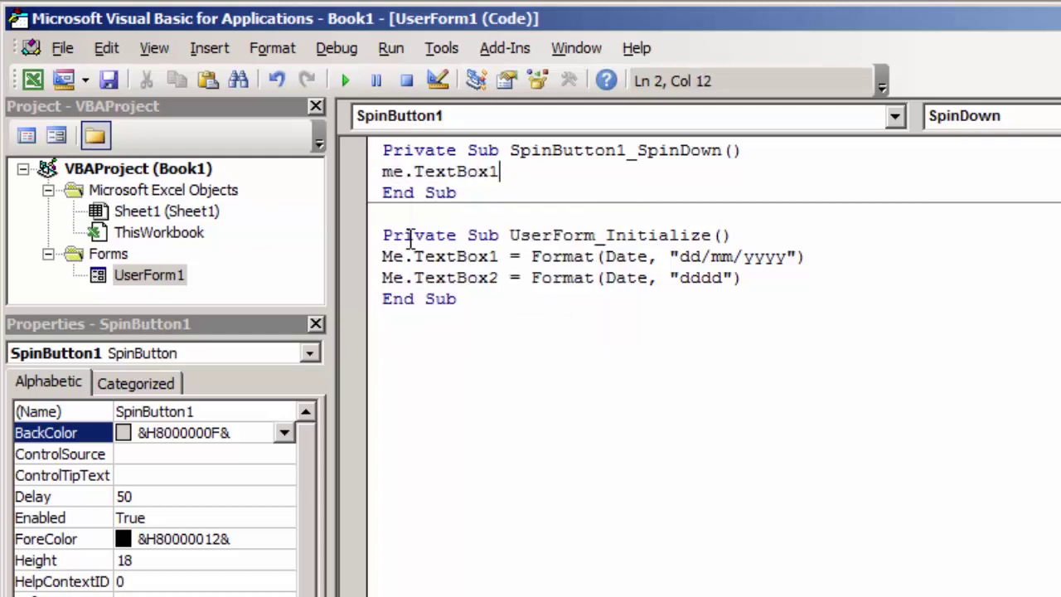
double_click(184, 275)
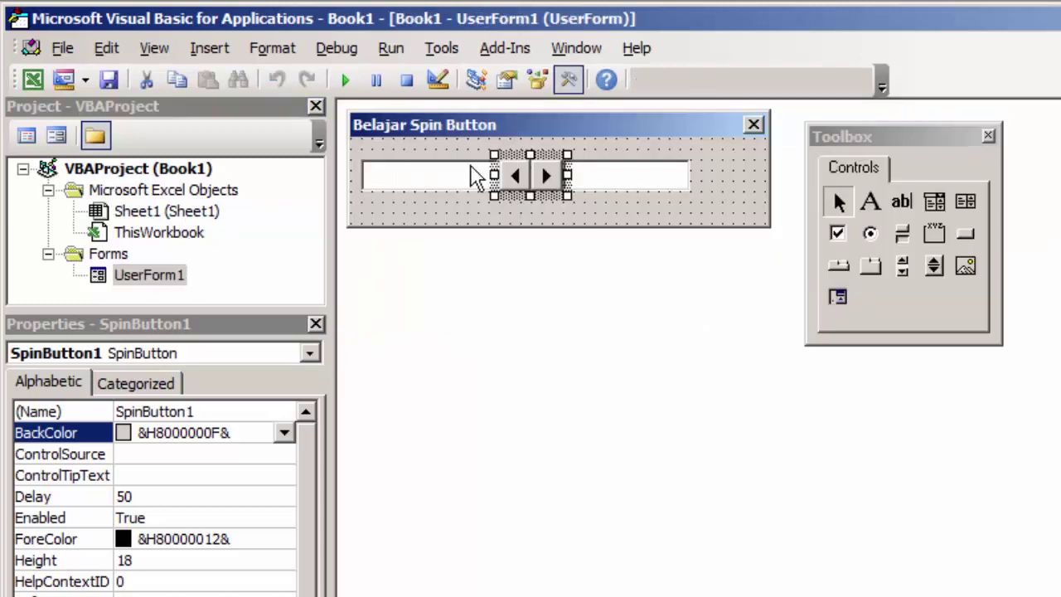
click(450, 179)
click(525, 194)
double_click(525, 193)
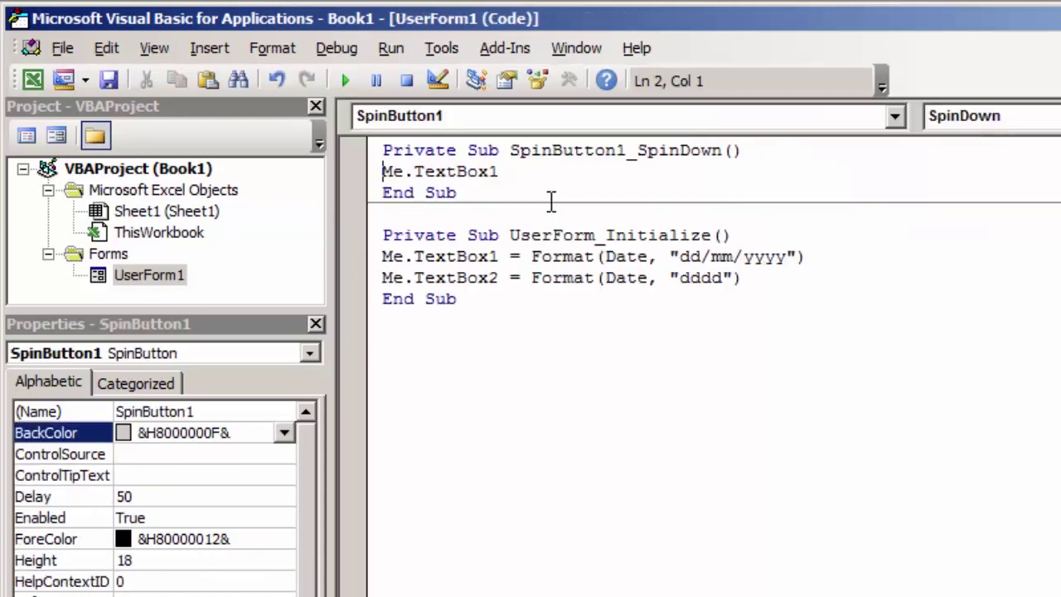
- Complete it as = Format(CDate(Me.TextBox1) - 1, "dd/mm/yyyy") and run the form
click(547, 174)
text(=form)
text(at()
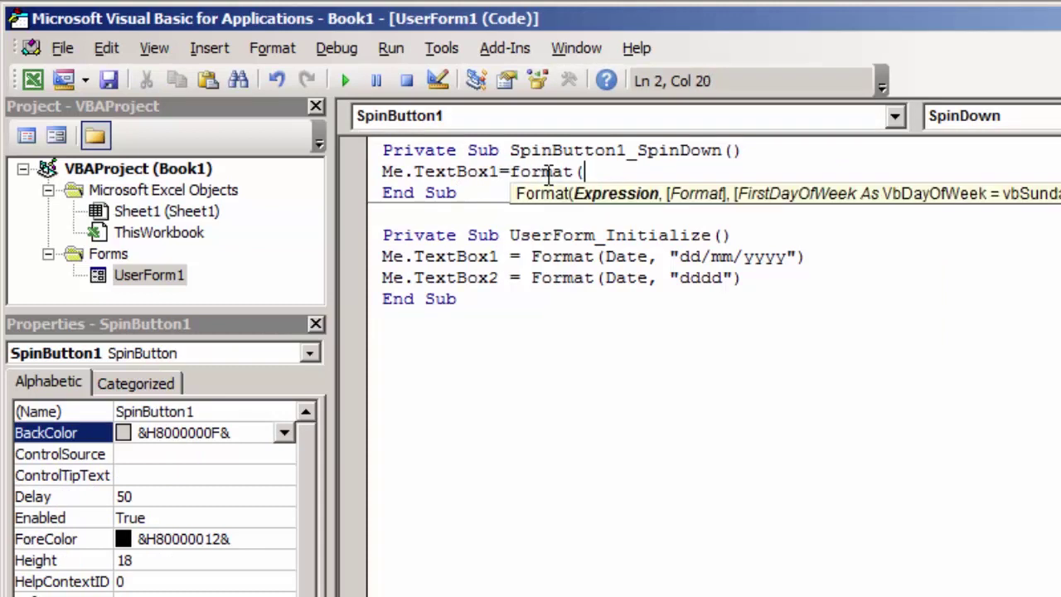
text(cda)
text(te)
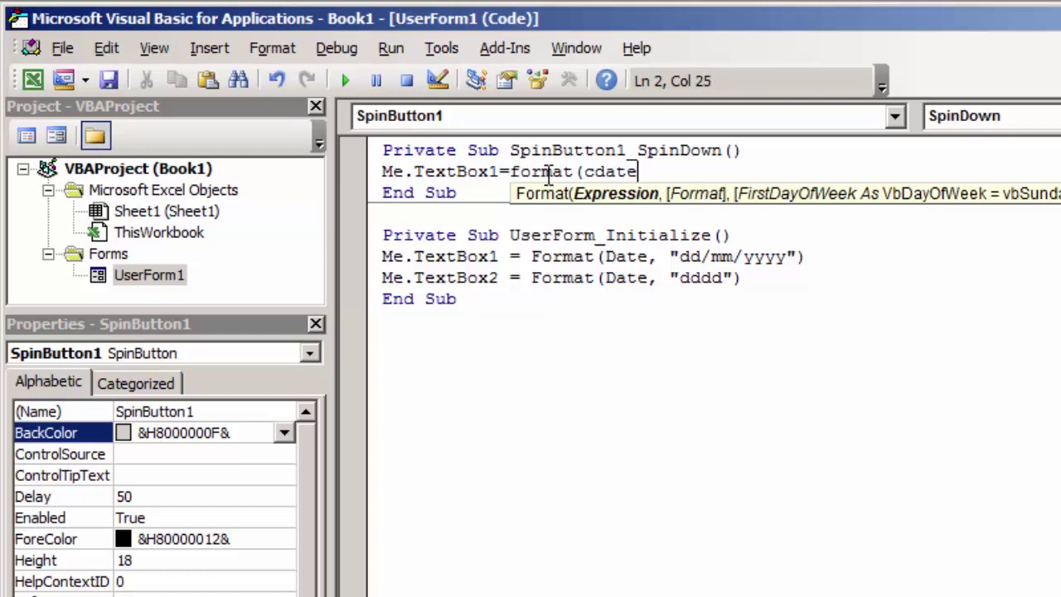
text(()
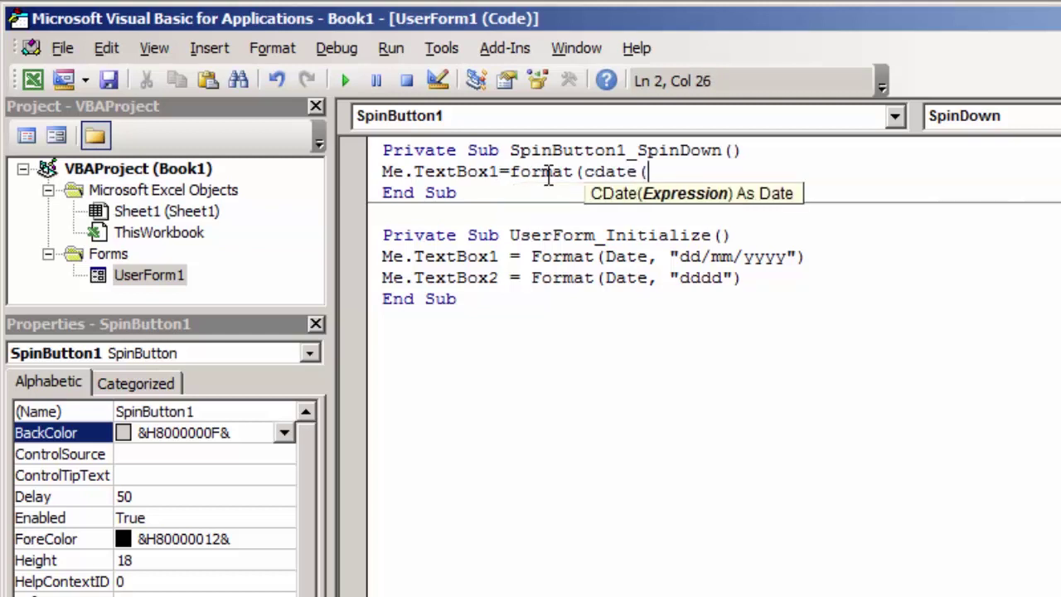
text(me)
text(.te)
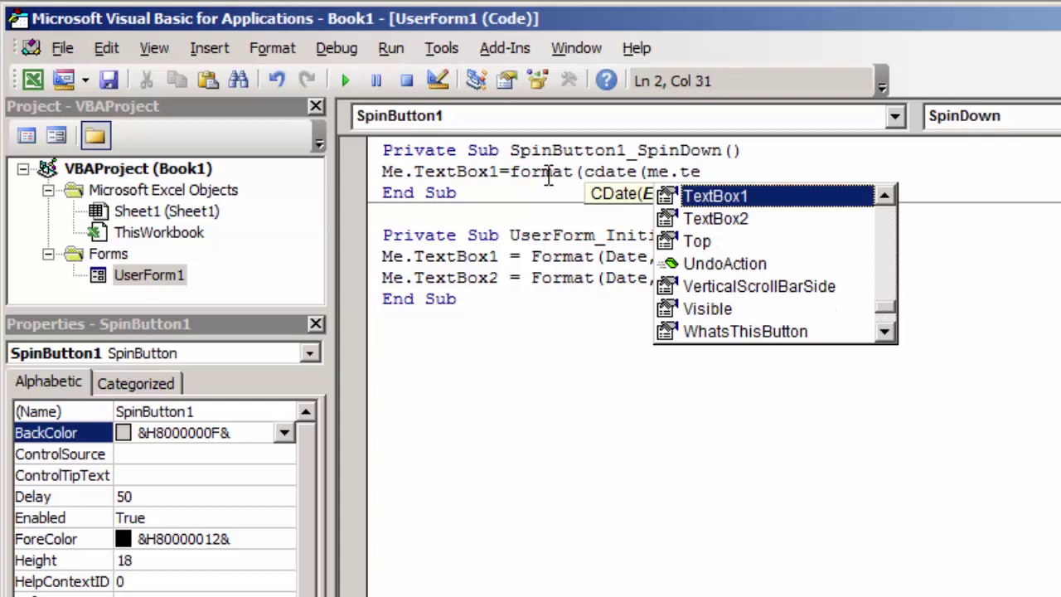
key(Tab)
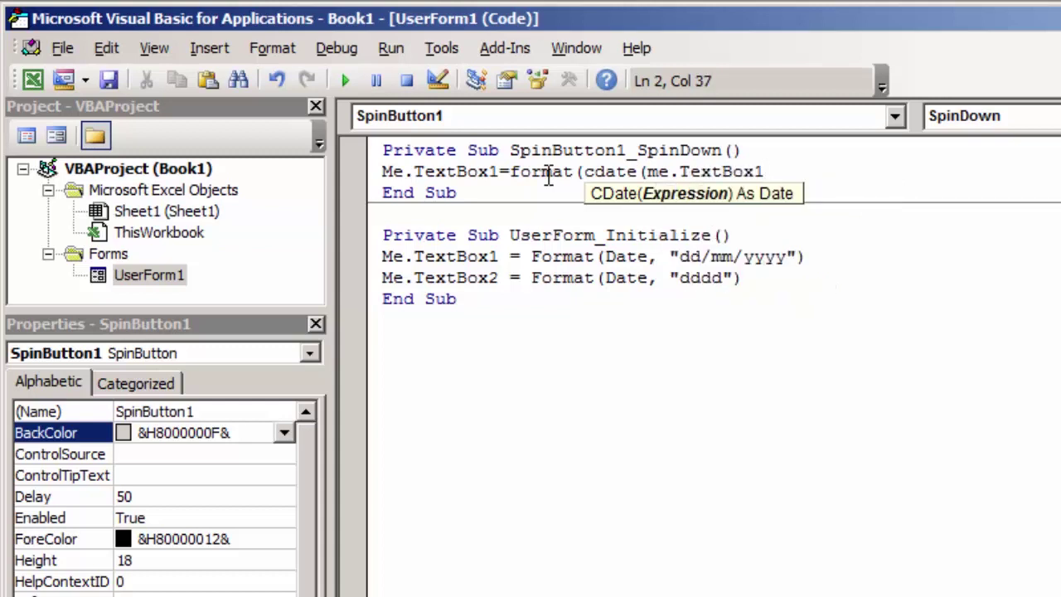
text()+)
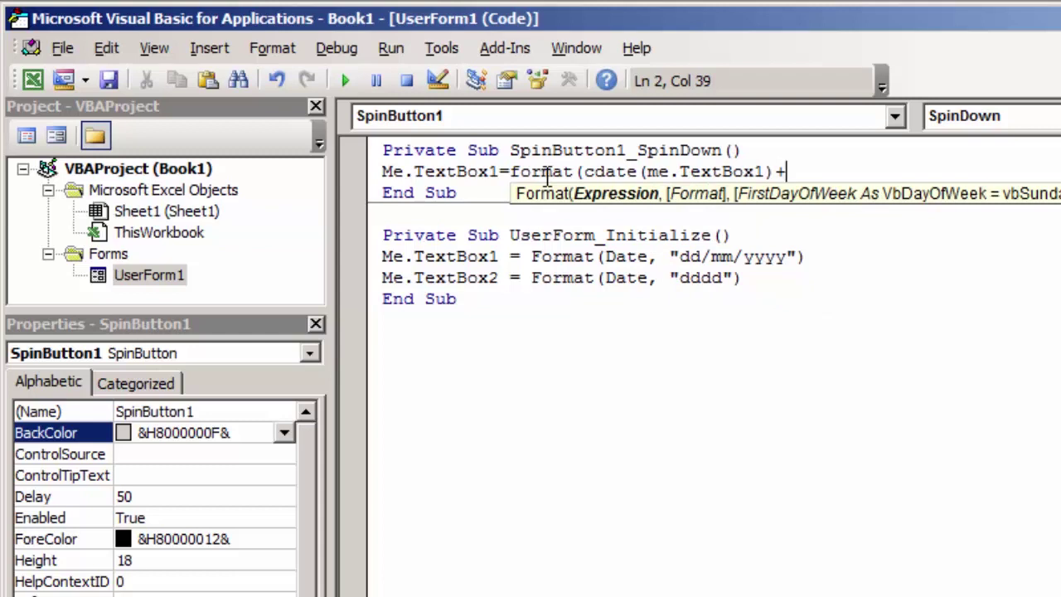
text(1)
key(BackSpace)
key(BackSpace)
text(-1)
text(, )
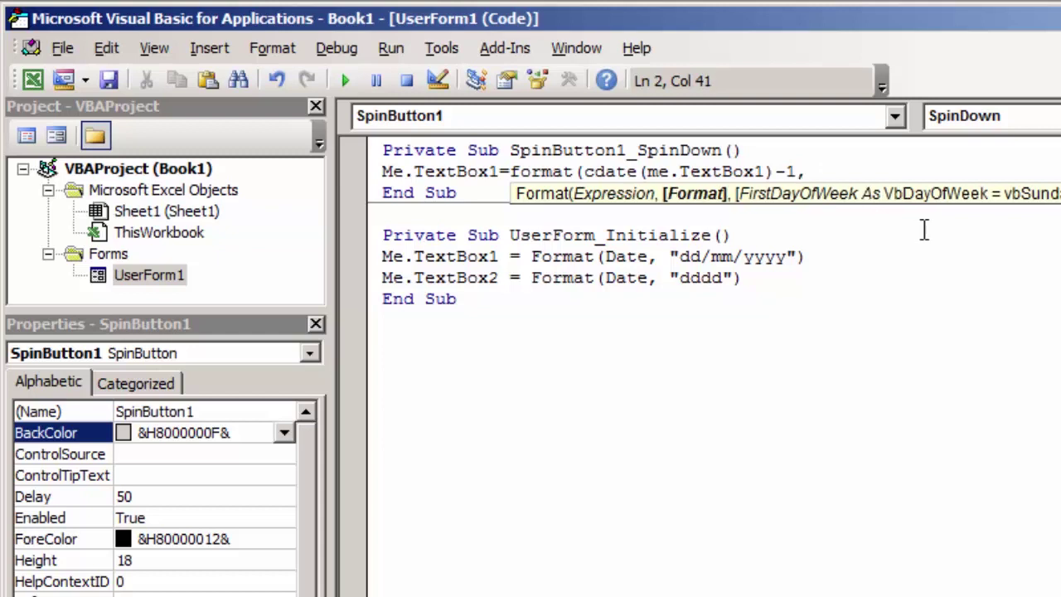
text("dd)
text(/mm/)
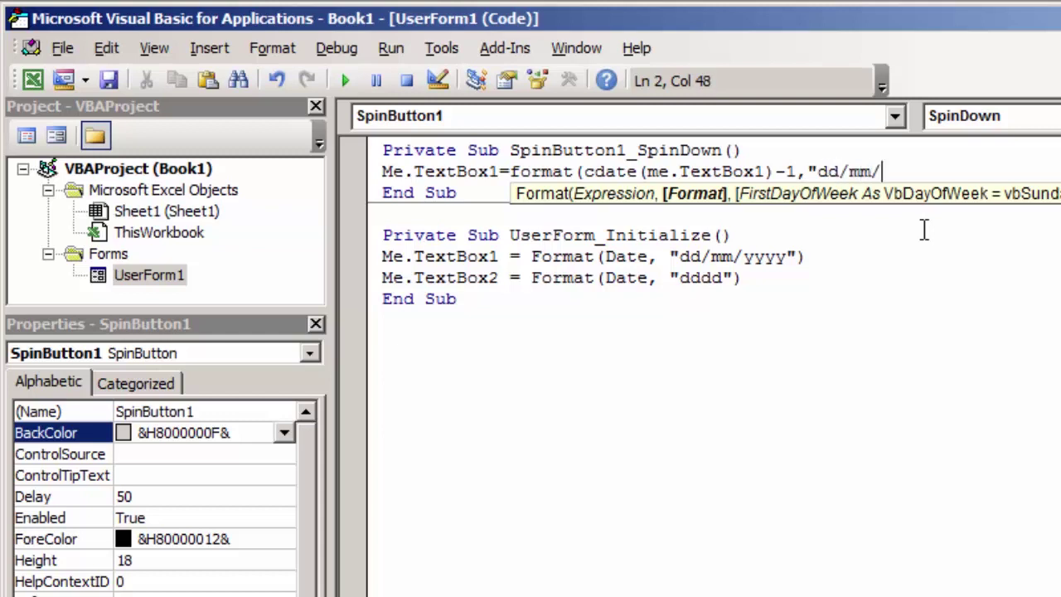
text(yyyy")
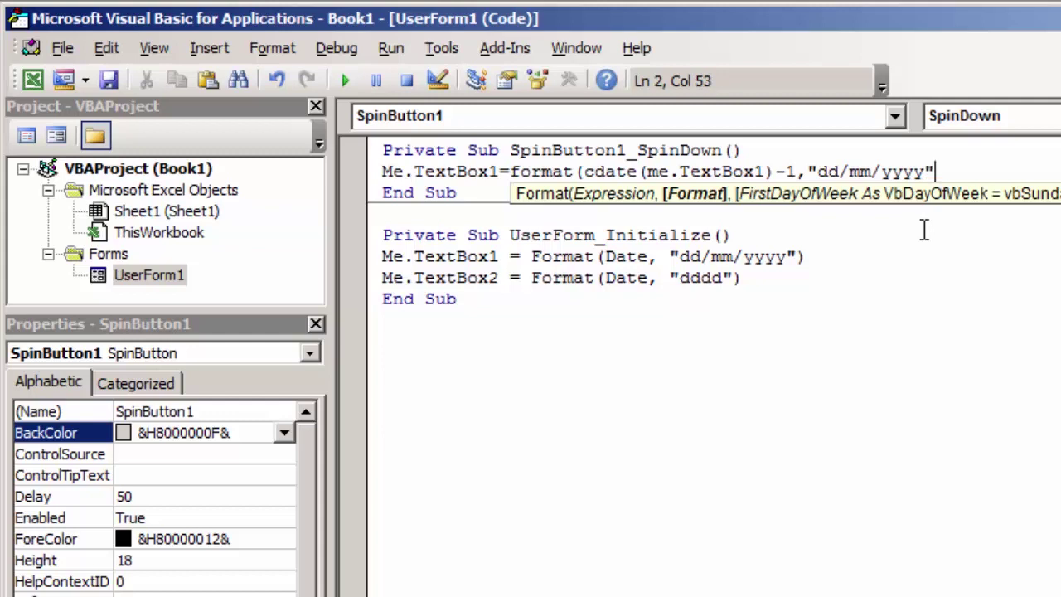
text())
click(912, 301)
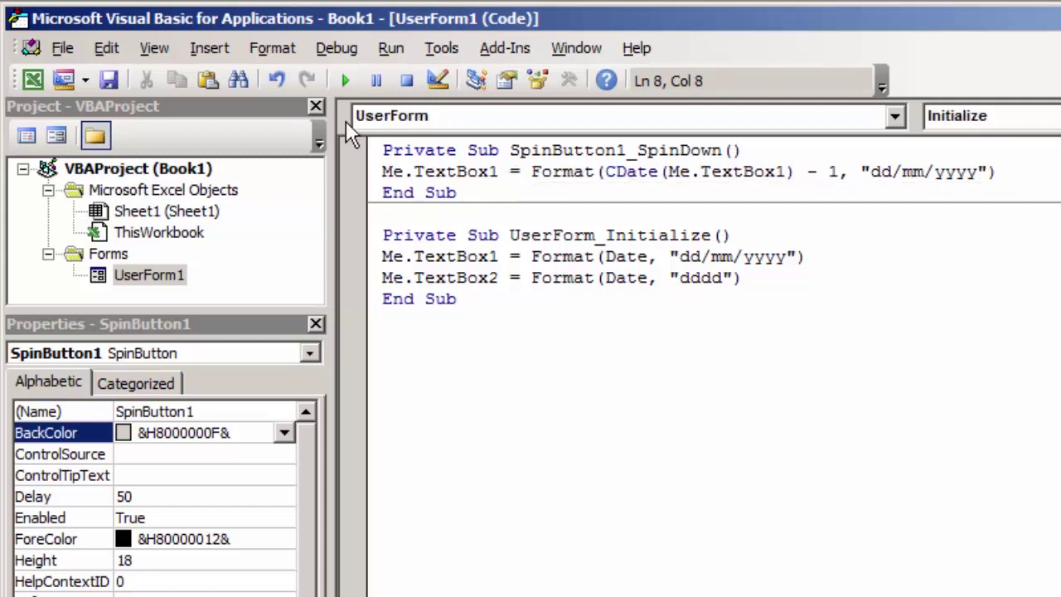
click(346, 80)
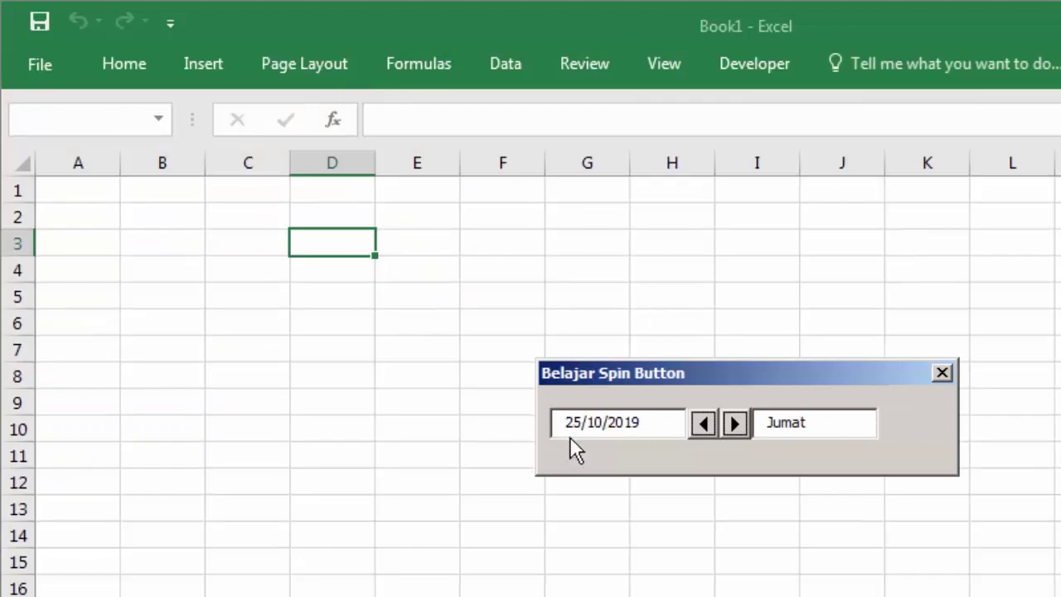
- Step the date back from 25/10/2019 to 05/10/2019 with the spin button's down arrow
click(702, 424)
click(702, 425)
click(703, 429)
double_click(704, 428)
double_click(704, 428)
double_click(704, 428)
triple_click(704, 428)
double_click(704, 428)
double_click(704, 428)
click(702, 425)
double_click(702, 425)
click(703, 426)
- Close the form and create a SpinButton1_SpinUp procedure, undoing an accidental KeyUp one
click(943, 374)
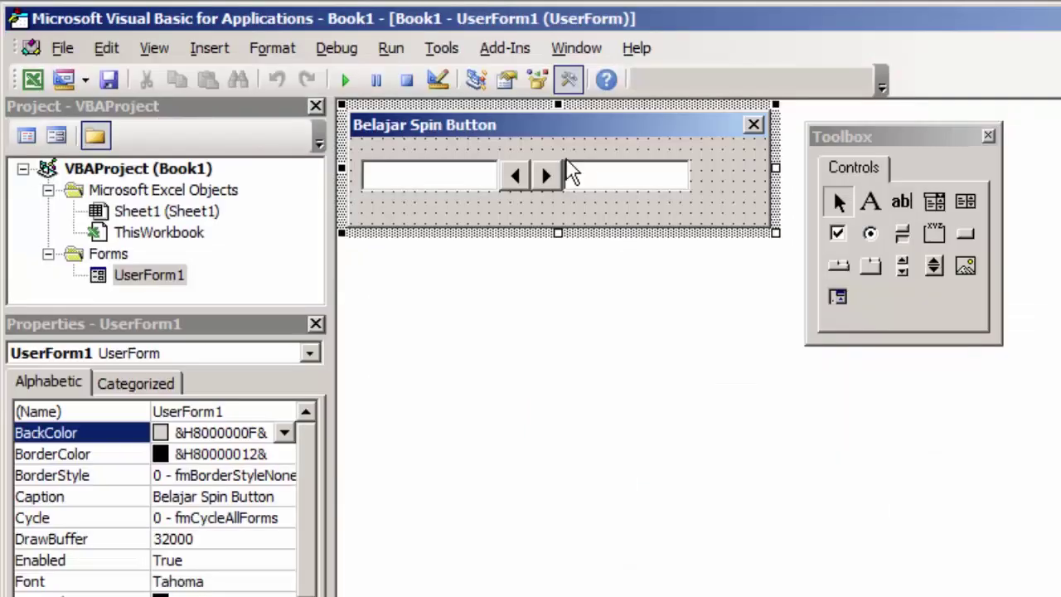
double_click(548, 172)
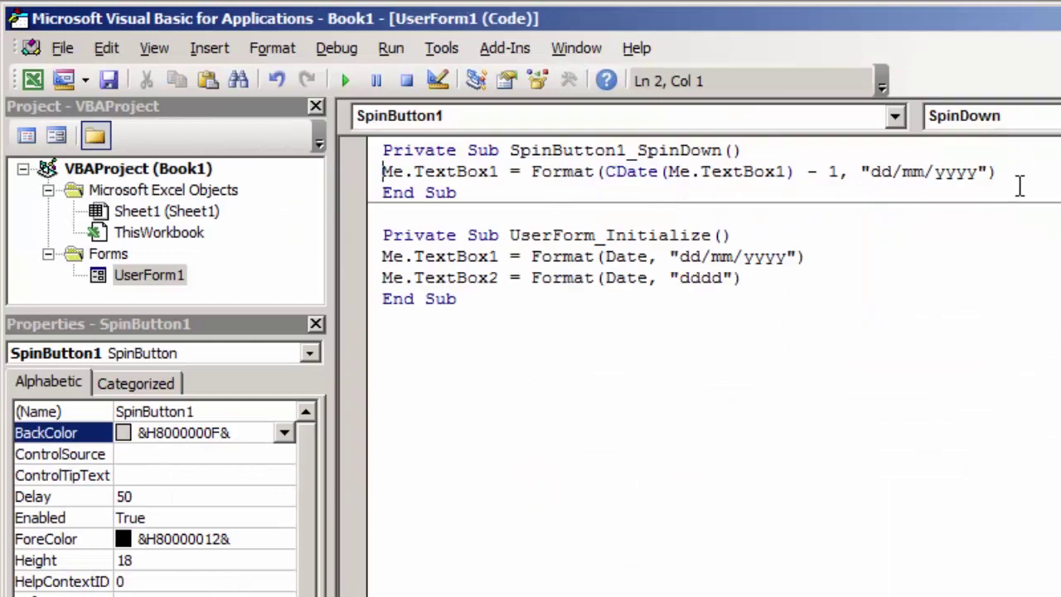
click(1018, 172)
click(523, 174)
click(942, 117)
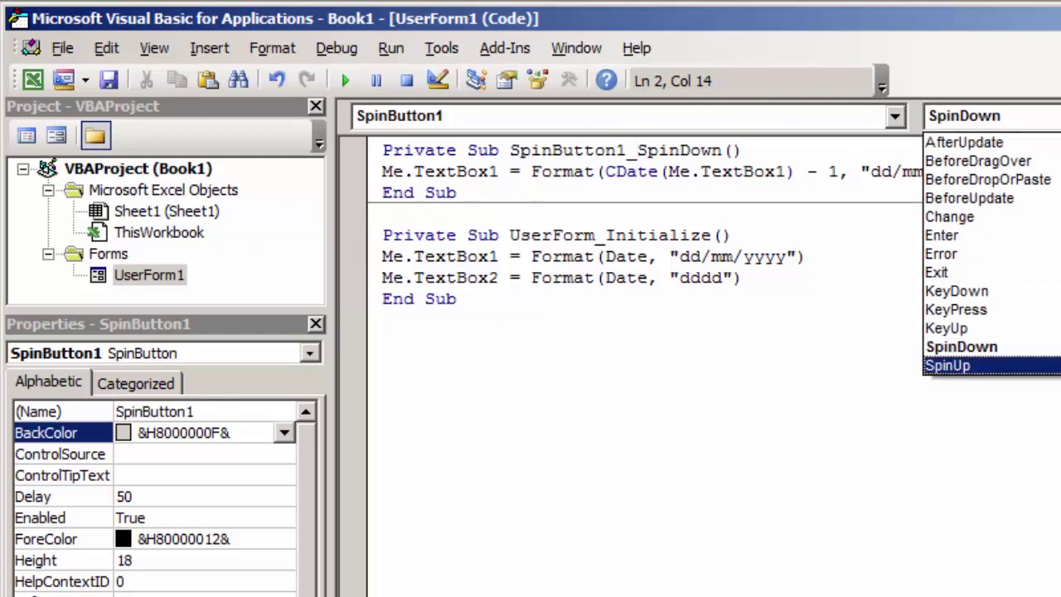
click(1031, 328)
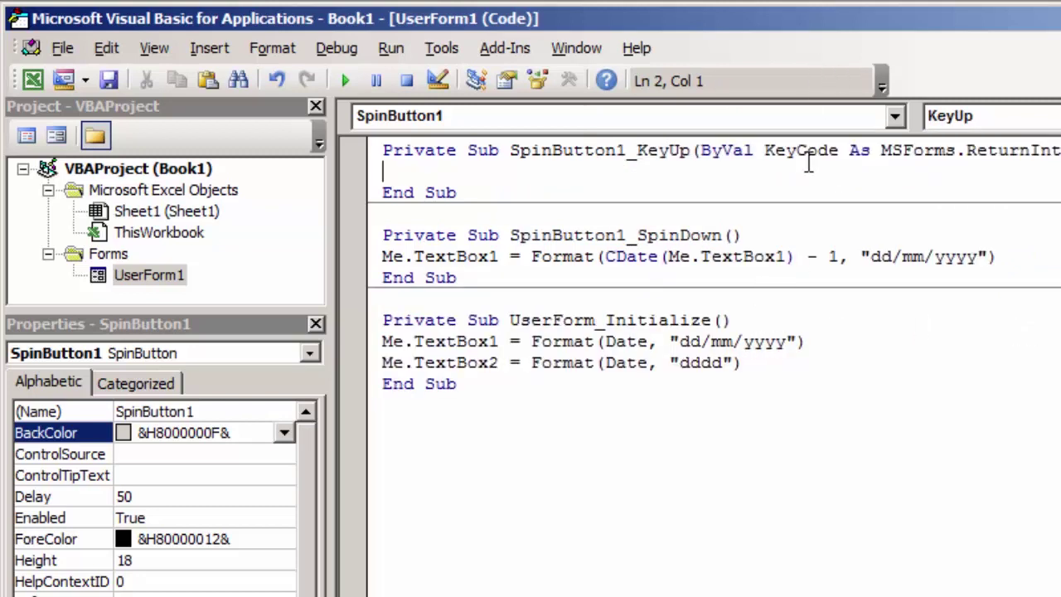
key(ctrl+z)
click(1006, 121)
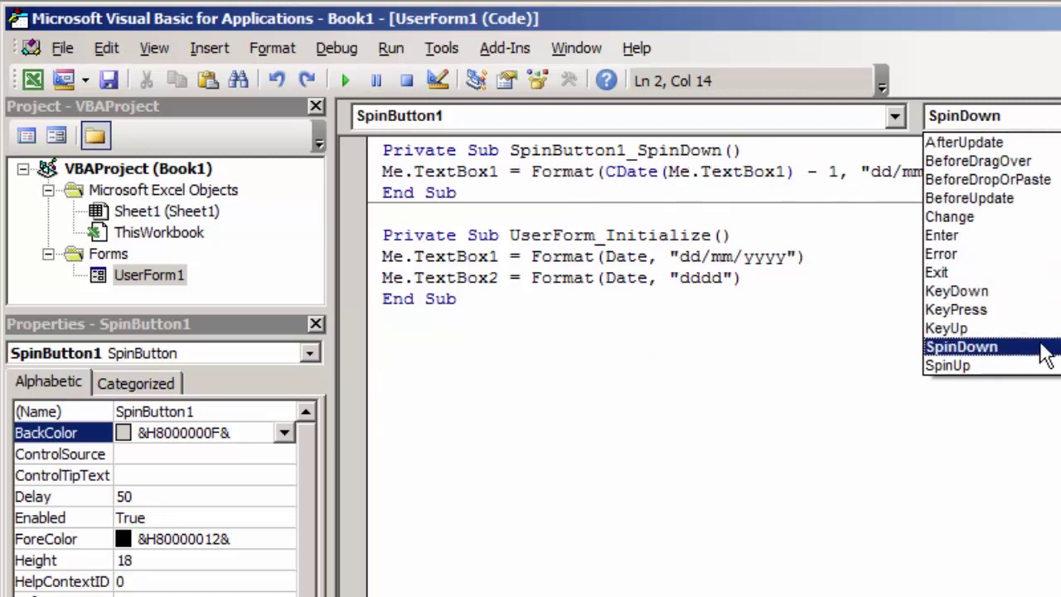
click(997, 365)
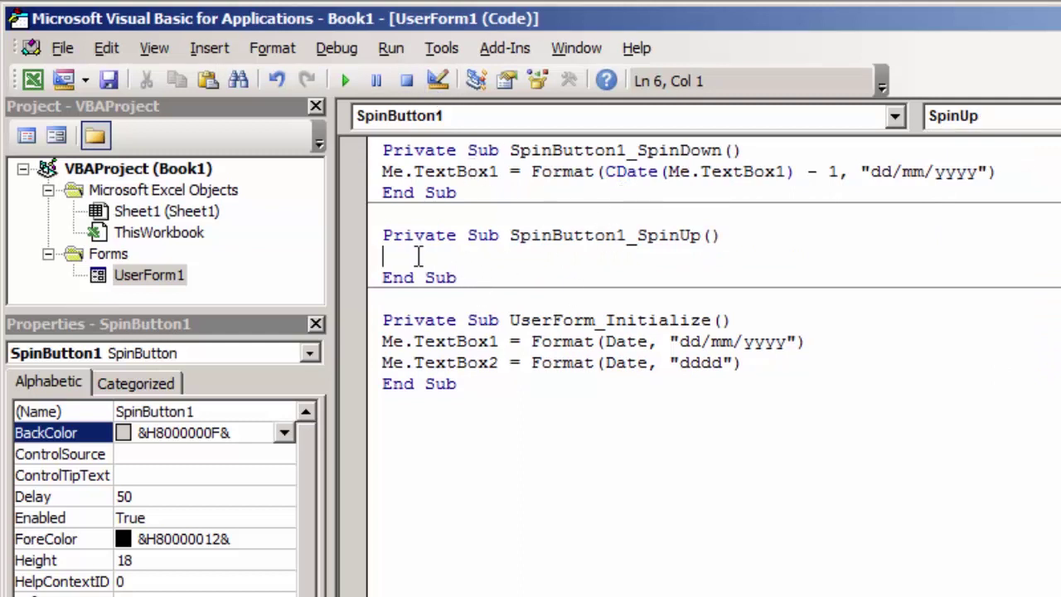
- Copy the SpinDown Format line into SpinUp and change - 1 to + 1
mouse_move(1000, 171)
mouse_down()
mouse_move(680, 180)
mouse_move(382, 172)
mouse_up()
key(ctrl+c)
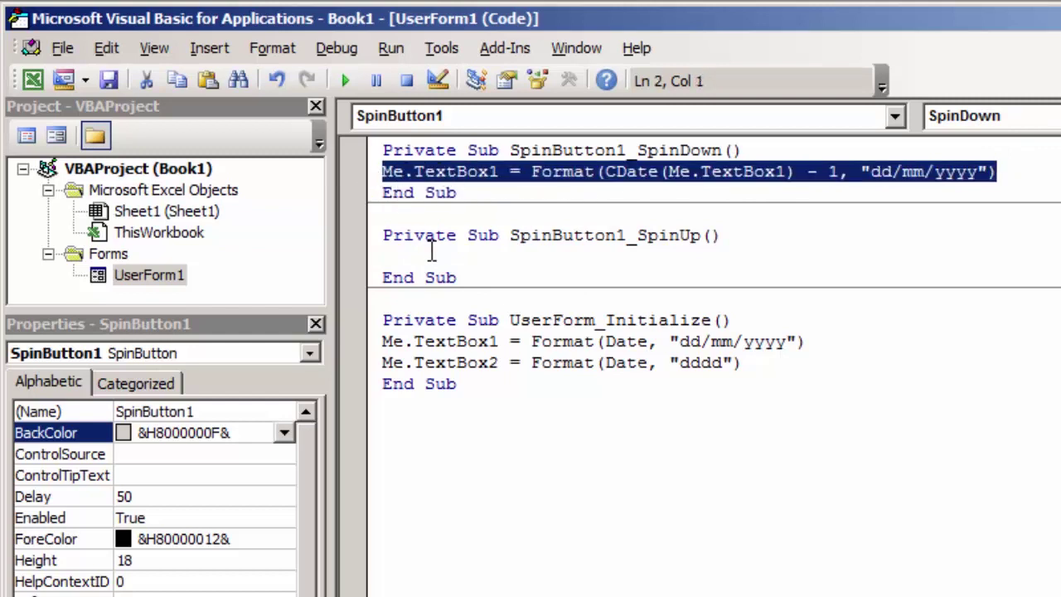
click(427, 256)
key(ctrl+v)
click(821, 258)
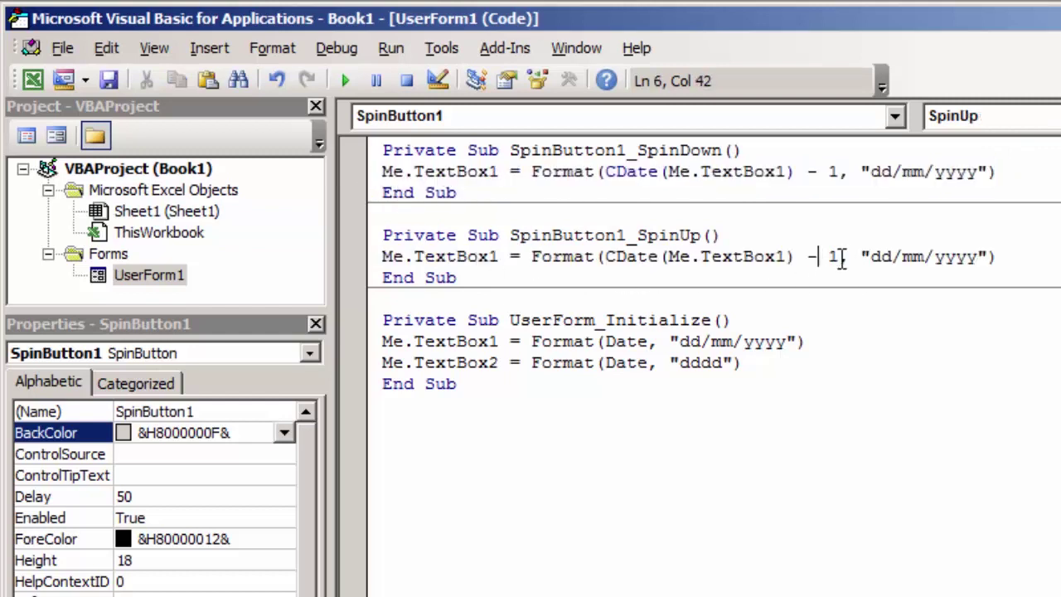
key(BackSpace)
text(+)
- Run the form, step the date back five days, then forward six
click(345, 79)
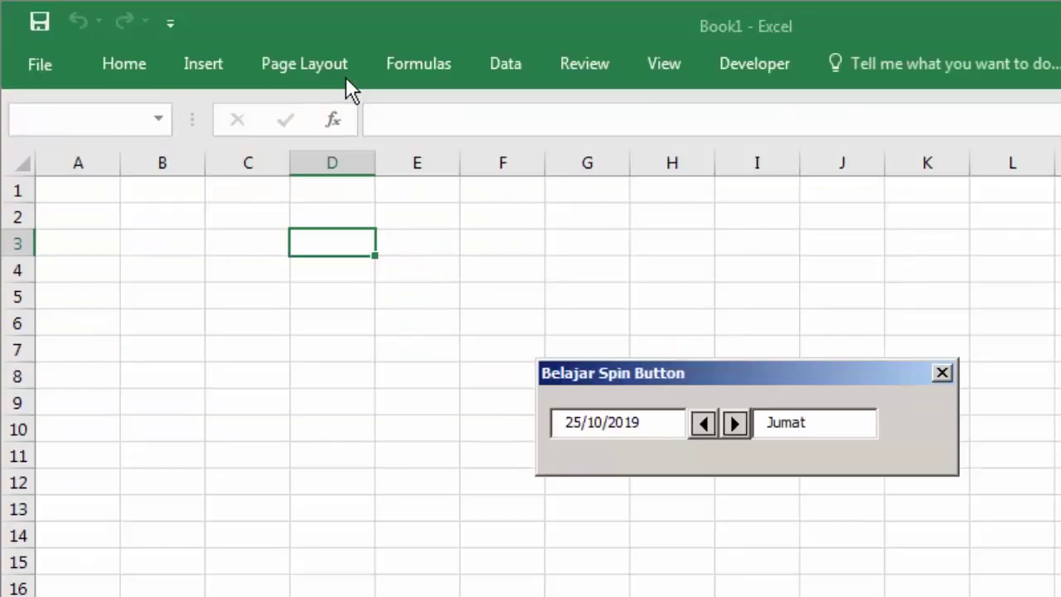
click(707, 421)
click(706, 421)
click(706, 421)
click(706, 421)
click(706, 421)
click(734, 422)
click(734, 422)
click(734, 422)
click(735, 422)
click(735, 423)
click(735, 423)
click(736, 423)
click(736, 423)
click(738, 424)
click(738, 424)
- Alternate stepping the date back and forward, reaching 02/11/2019, and close the form
click(705, 424)
click(705, 424)
click(705, 425)
double_click(741, 424)
double_click(741, 424)
click(692, 424)
click(693, 424)
click(692, 424)
triple_click(735, 423)
double_click(736, 423)
double_click(703, 423)
double_click(734, 424)
double_click(707, 423)
click(706, 423)
click(733, 424)
click(942, 373)
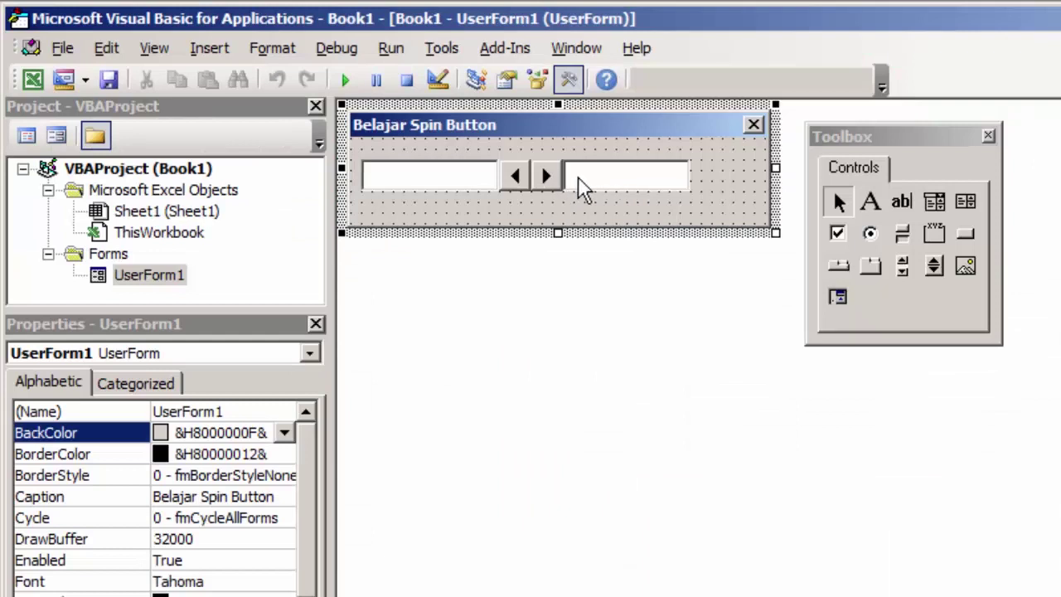
- Add a new line under the SpinDown date line starting with Me.TextBox2
click(572, 176)
click(546, 176)
double_click(546, 177)
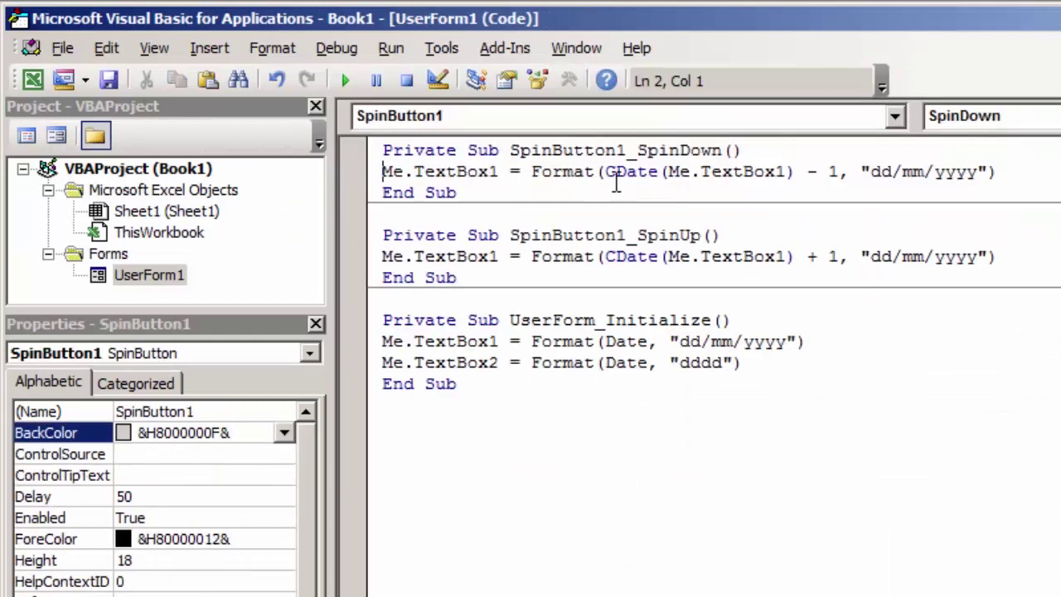
click(1020, 174)
key(Return)
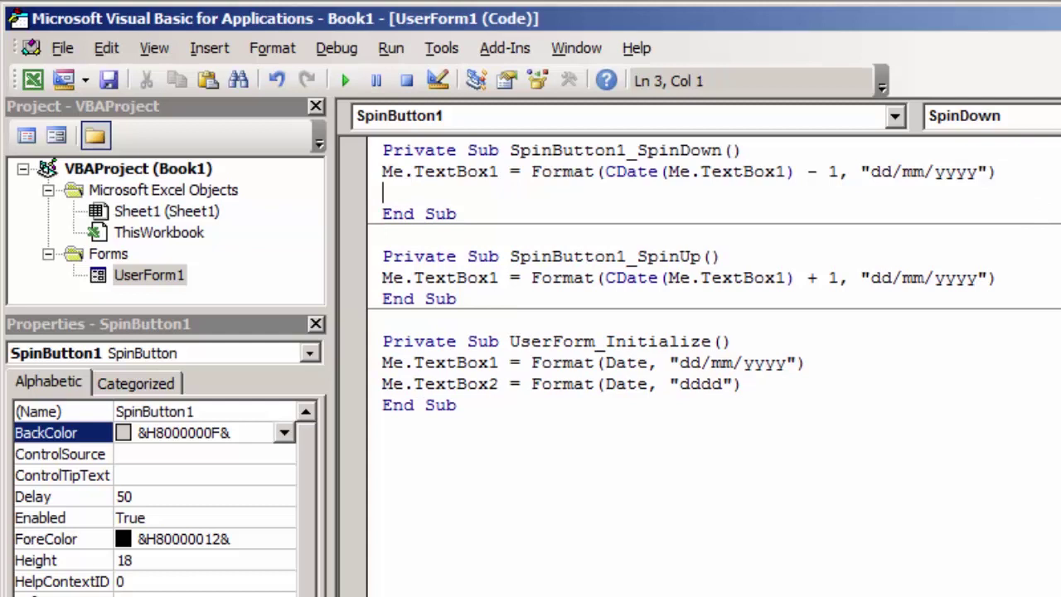
text(me)
text(.te)
key(Down)
key(Tab)
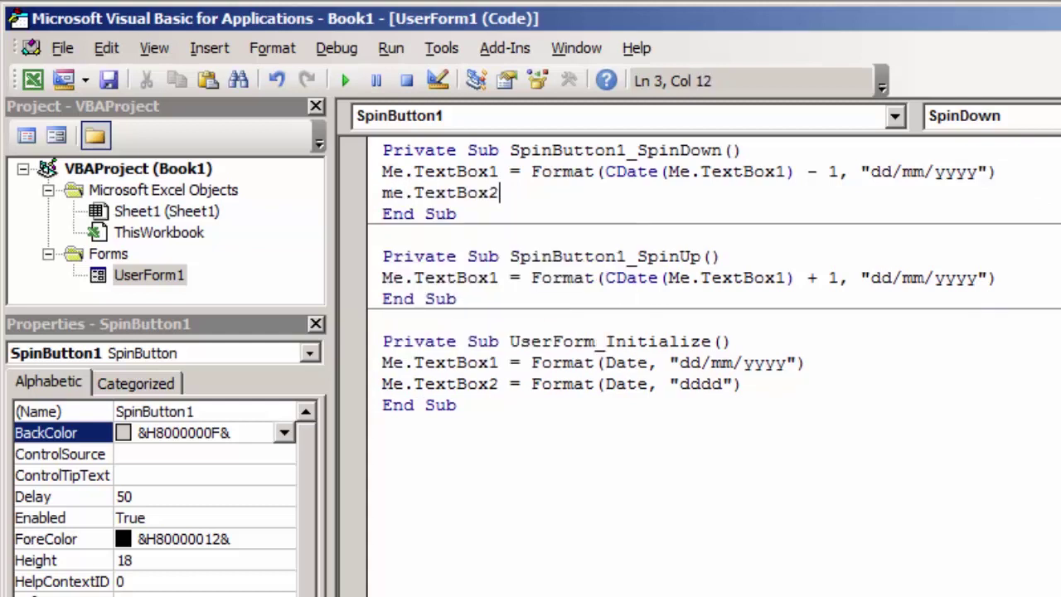
- Finish it as = Format(CDate(Me.TextBox2), "DDDD") and run the form
text(=)
text(for)
text(mat(c)
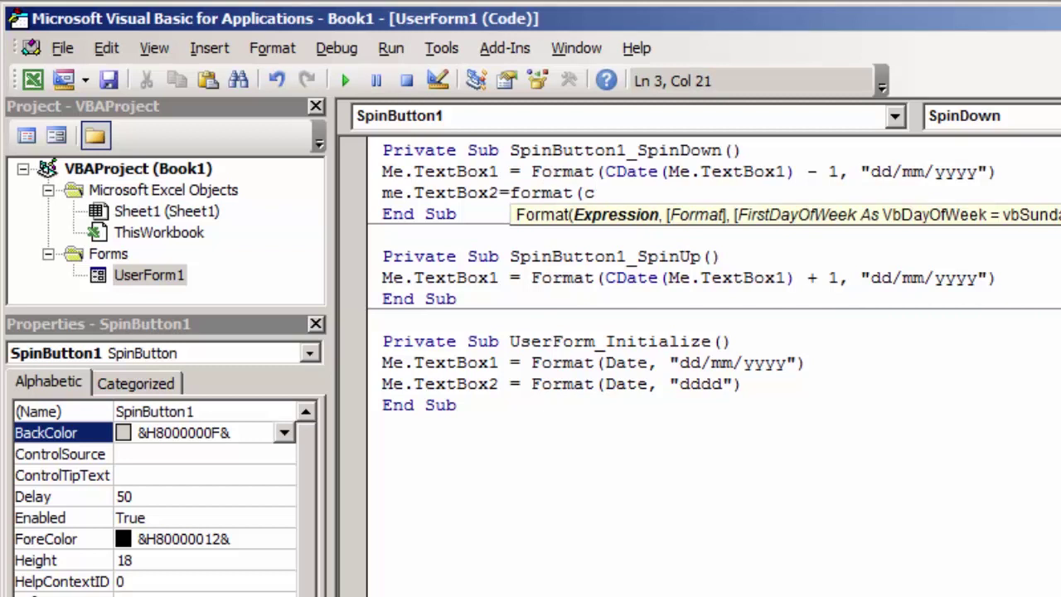
text(d)
text(ate)
text((me.)
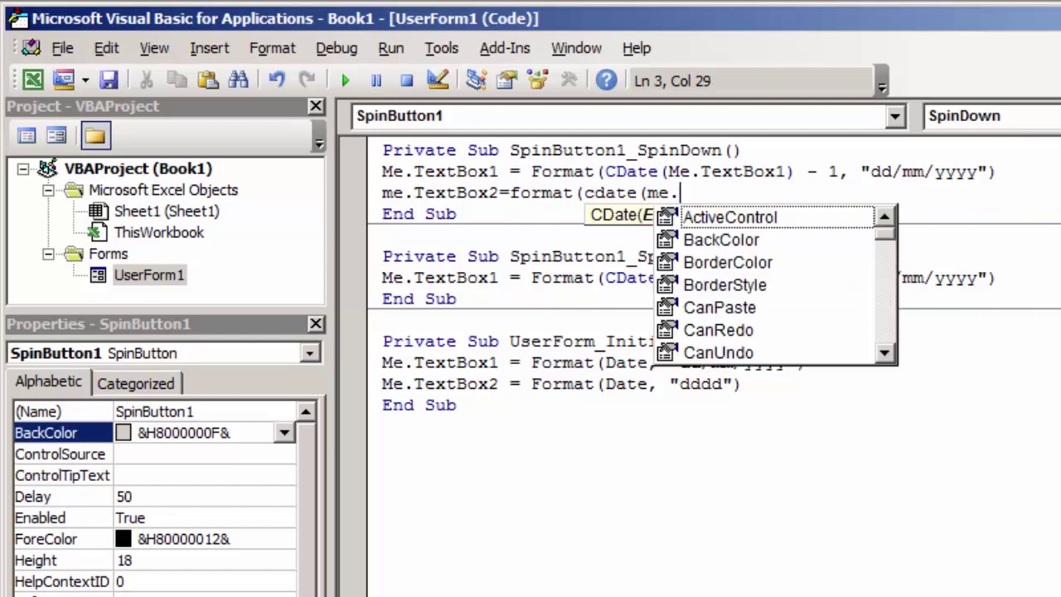
text(te)
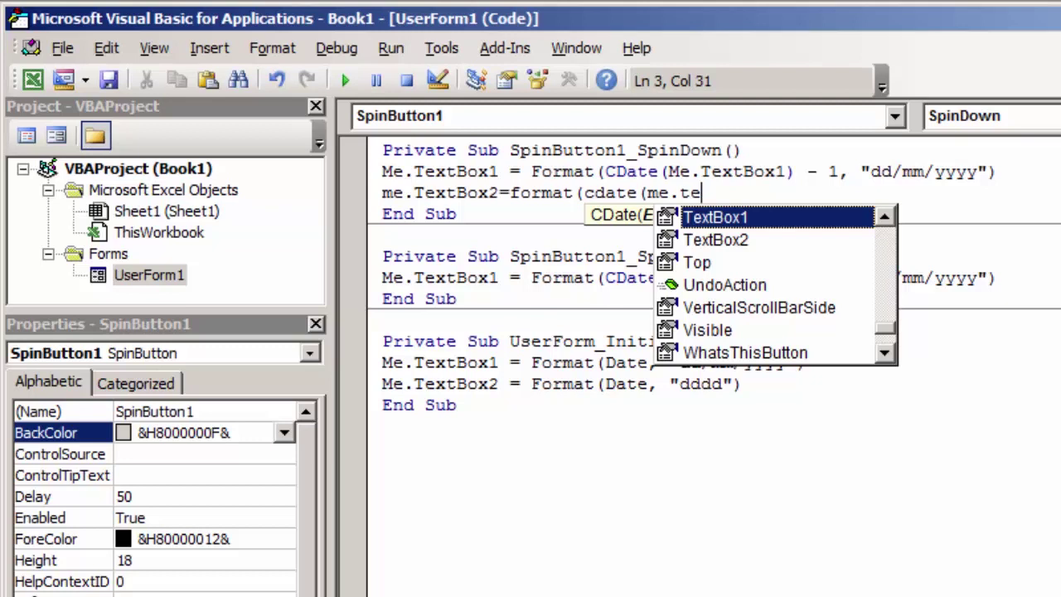
key(Tab)
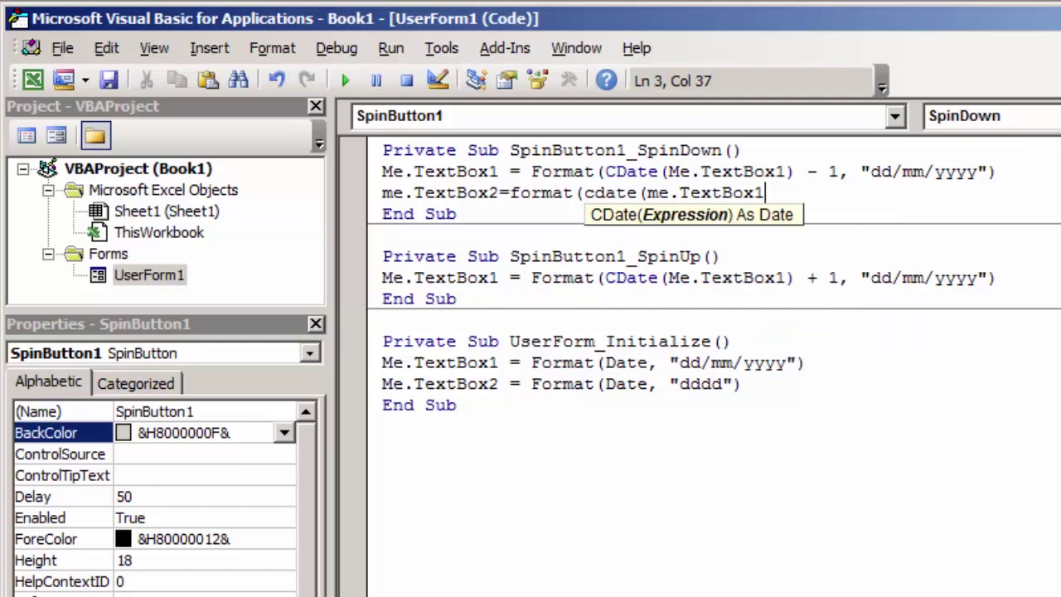
key(BackSpace)
text(2)
text())
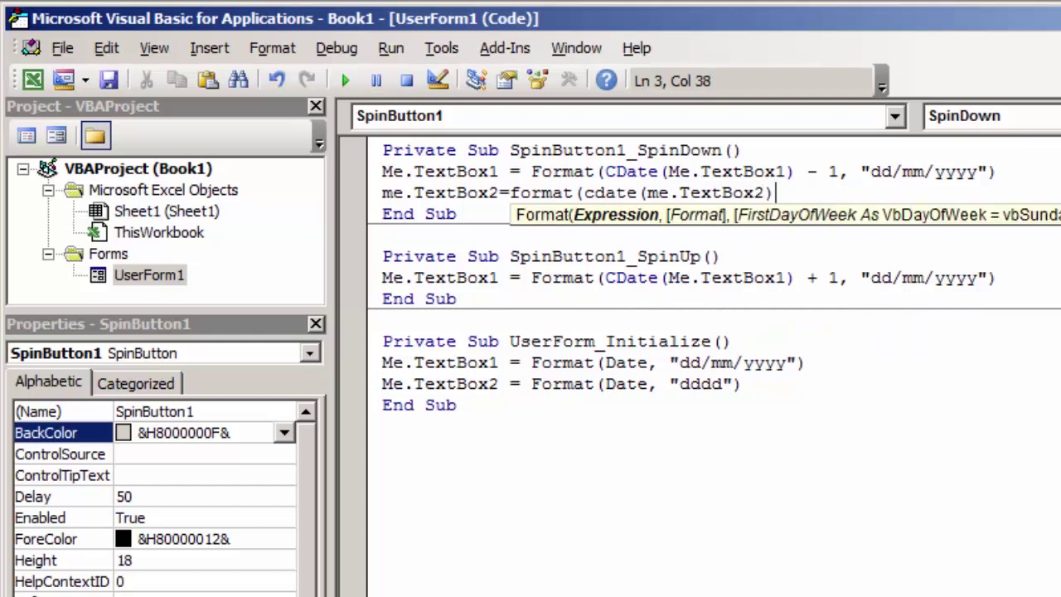
text(, )
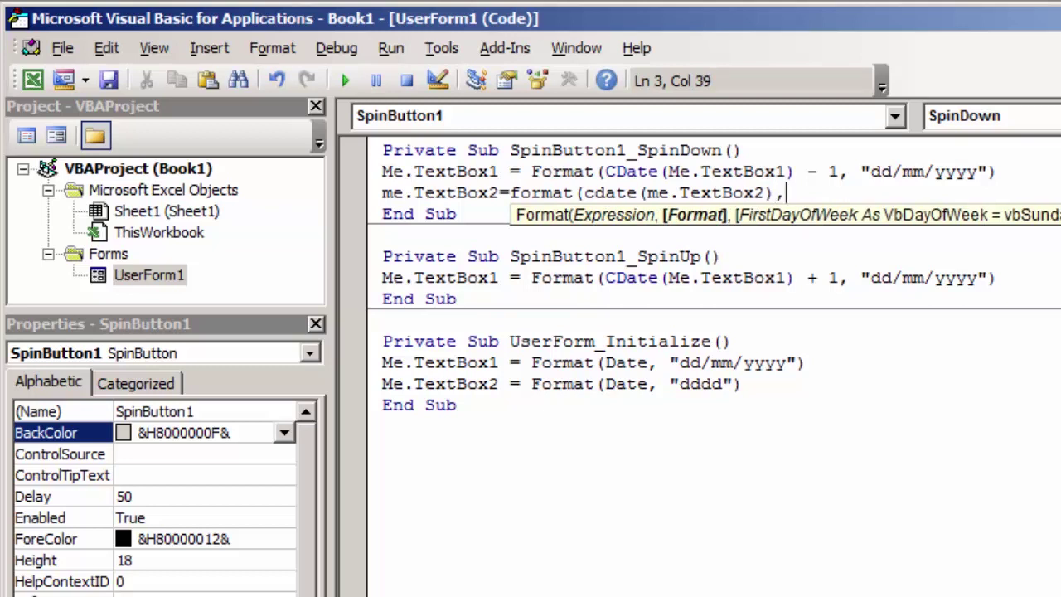
text("DDD)
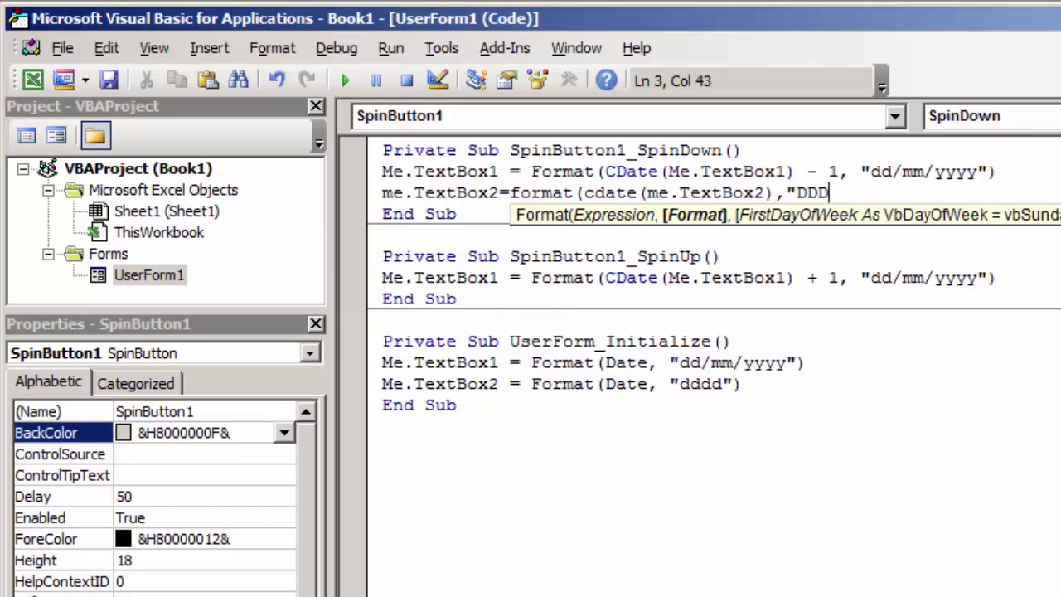
text(D")
text())
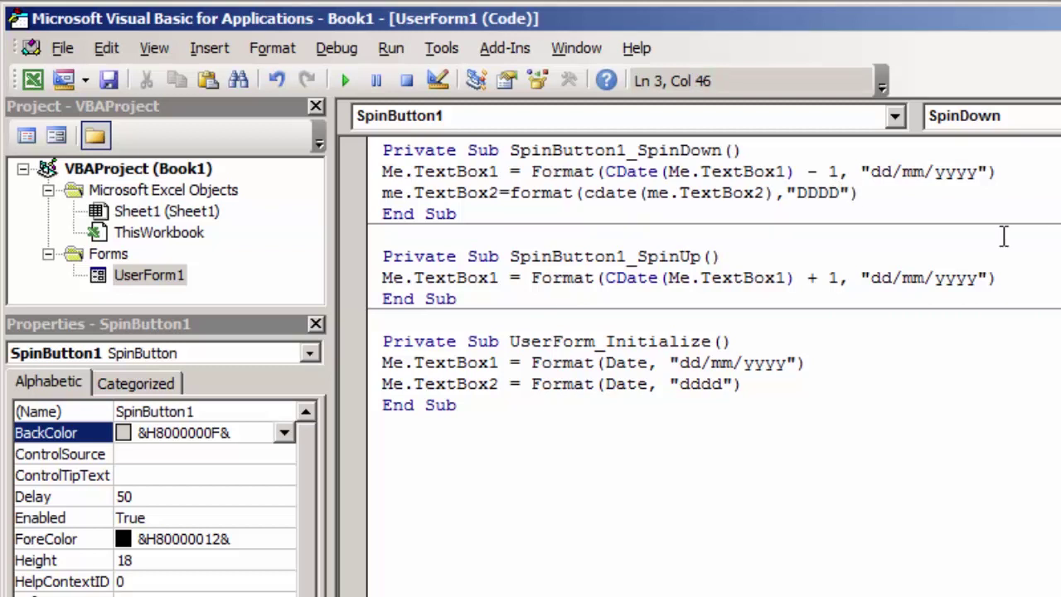
click(851, 278)
click(912, 194)
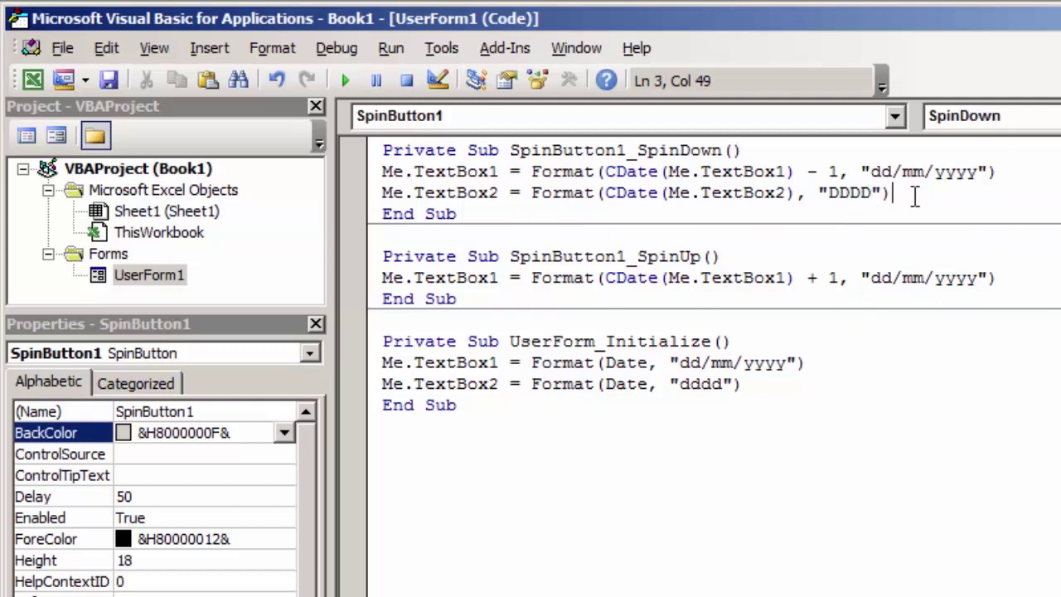
click(346, 80)
- Hit the Type mismatch error, change CDate's argument to Me.TextBox1, and rerun the form
click(703, 423)
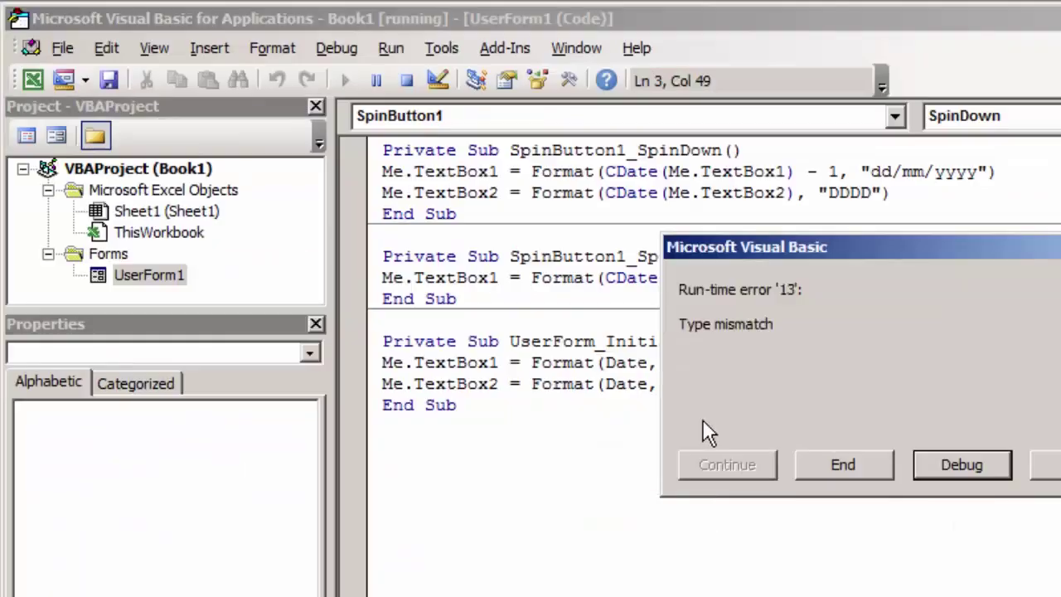
click(975, 465)
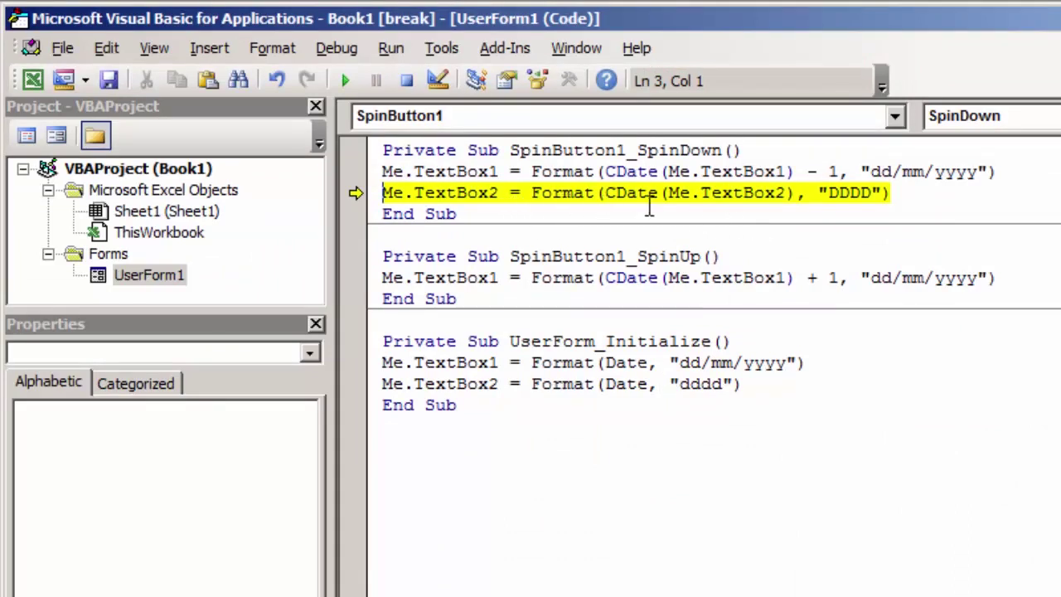
click(789, 192)
key(BackSpace)
text(1)
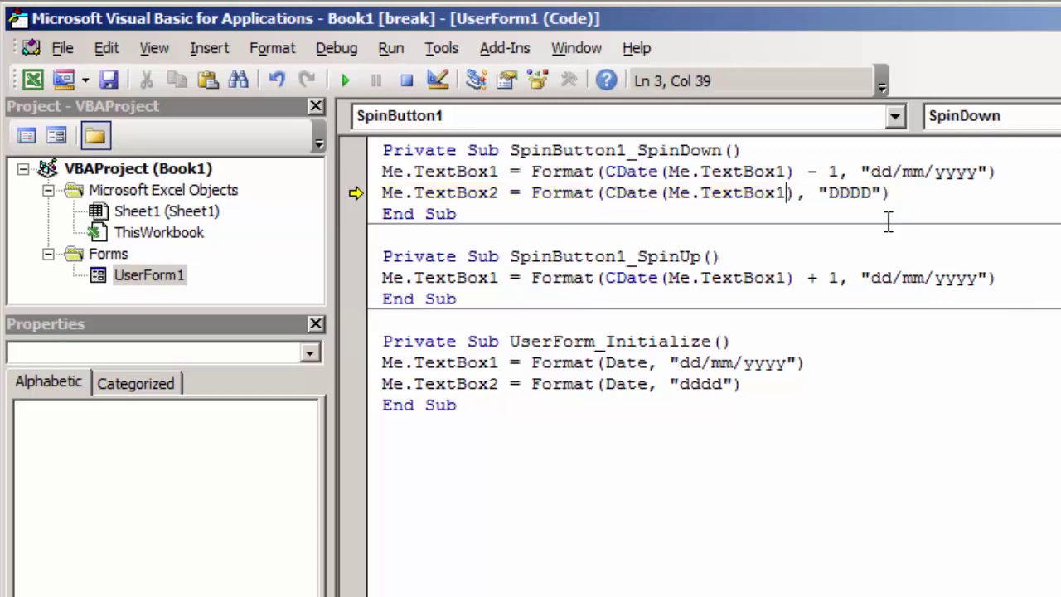
click(623, 489)
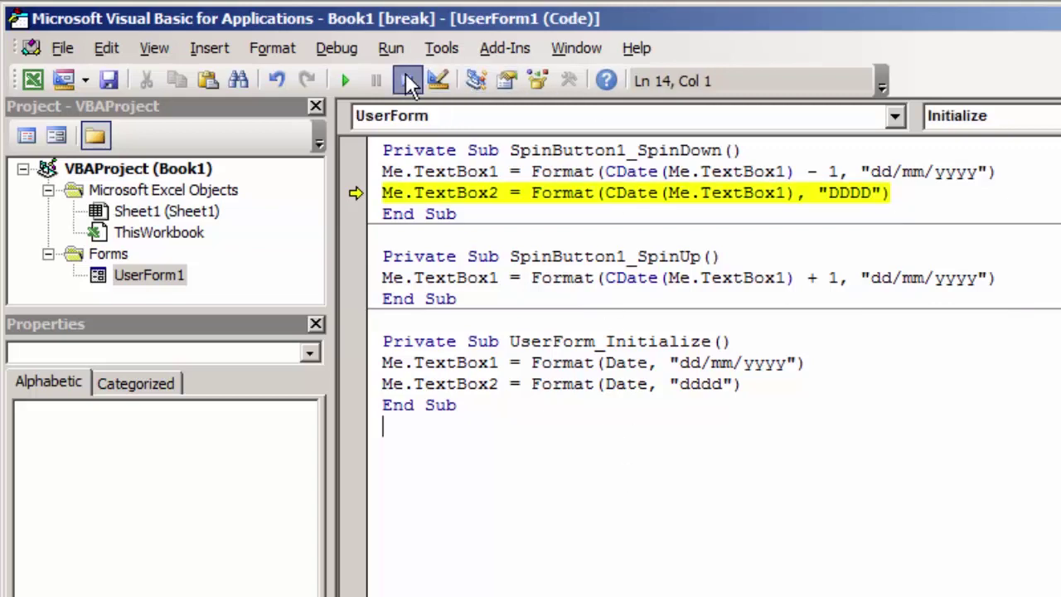
click(346, 79)
- Step the date back thirteen days, then forward to 22/10/2019, checking the day name, and close
click(704, 424)
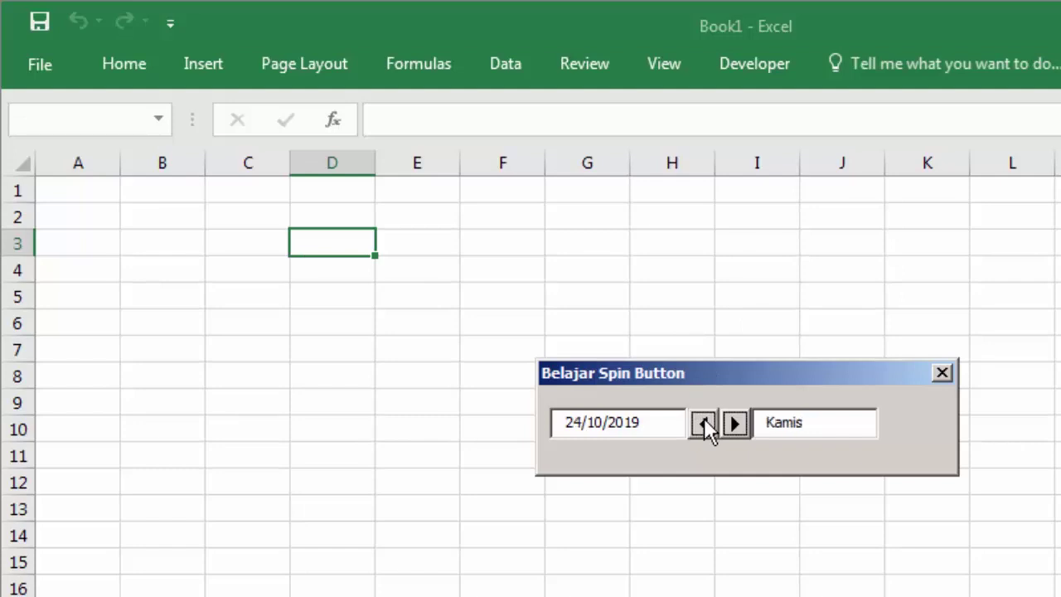
click(704, 424)
click(704, 424)
click(704, 424)
click(704, 423)
click(704, 423)
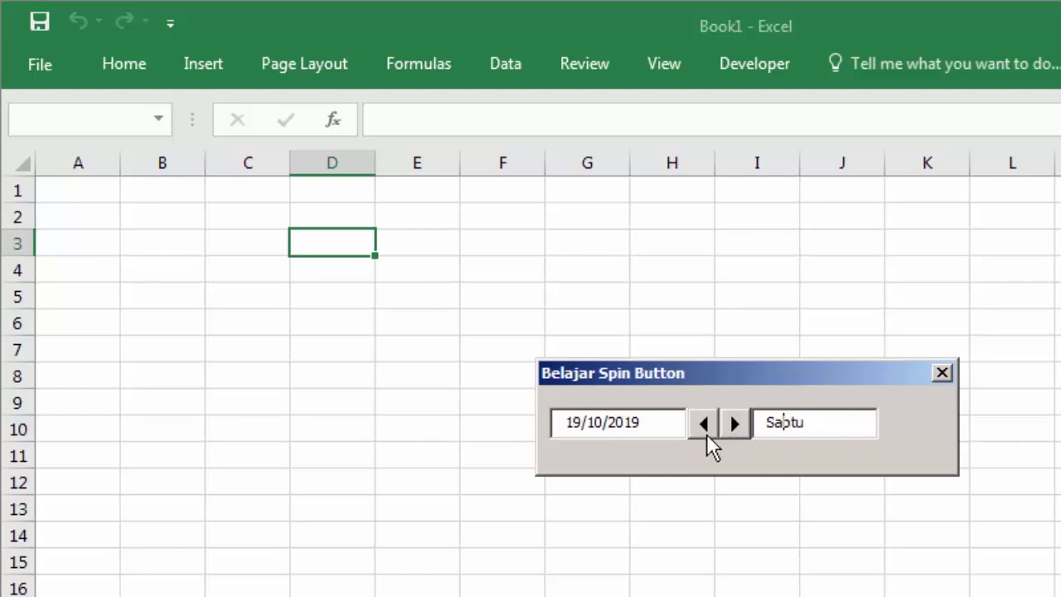
click(706, 433)
click(707, 433)
click(707, 433)
click(706, 434)
click(707, 434)
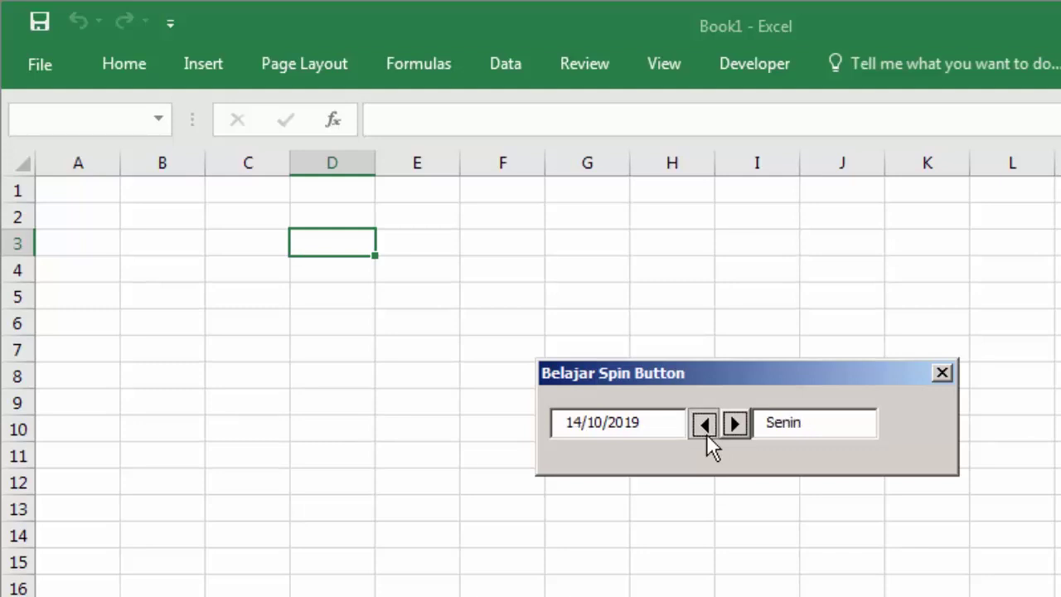
click(706, 433)
click(706, 426)
click(706, 426)
click(730, 425)
drag(730, 426, 746, 425)
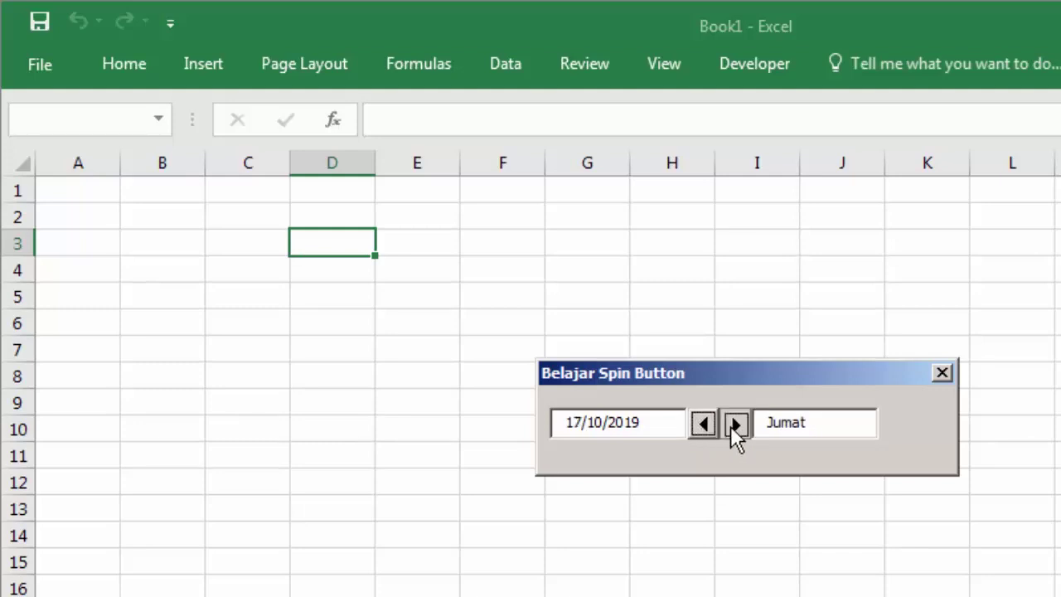
double_click(798, 423)
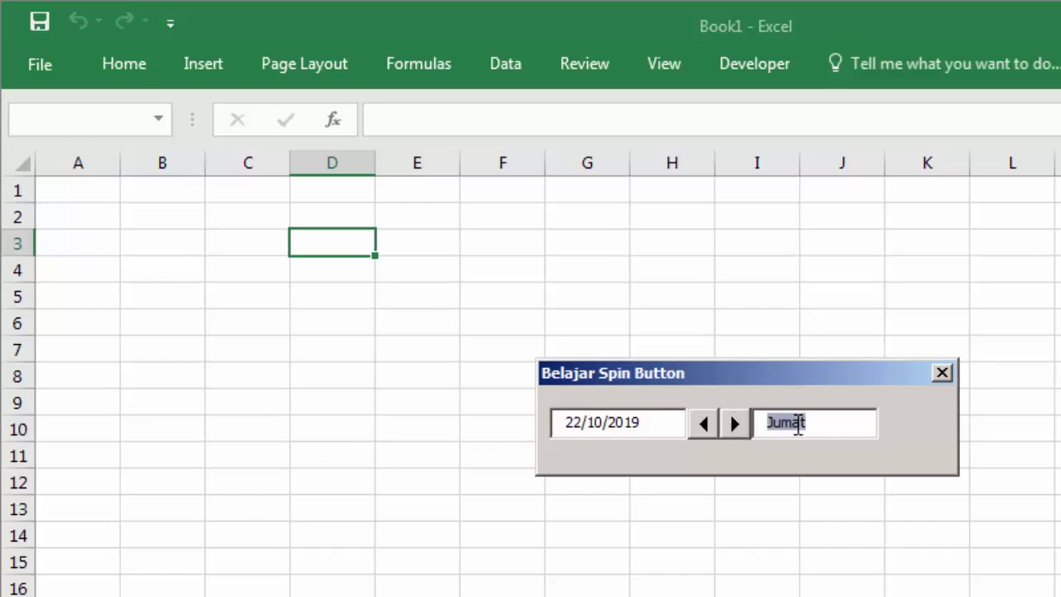
click(800, 422)
click(946, 374)
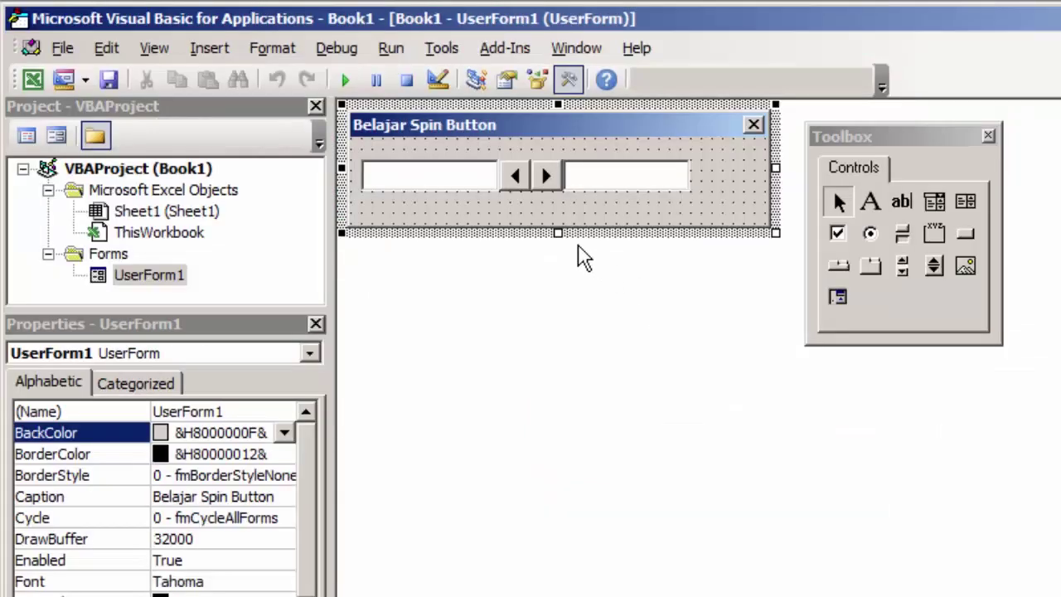
- Copy the SpinDown day-name line into SpinUp below its date line
double_click(549, 175)
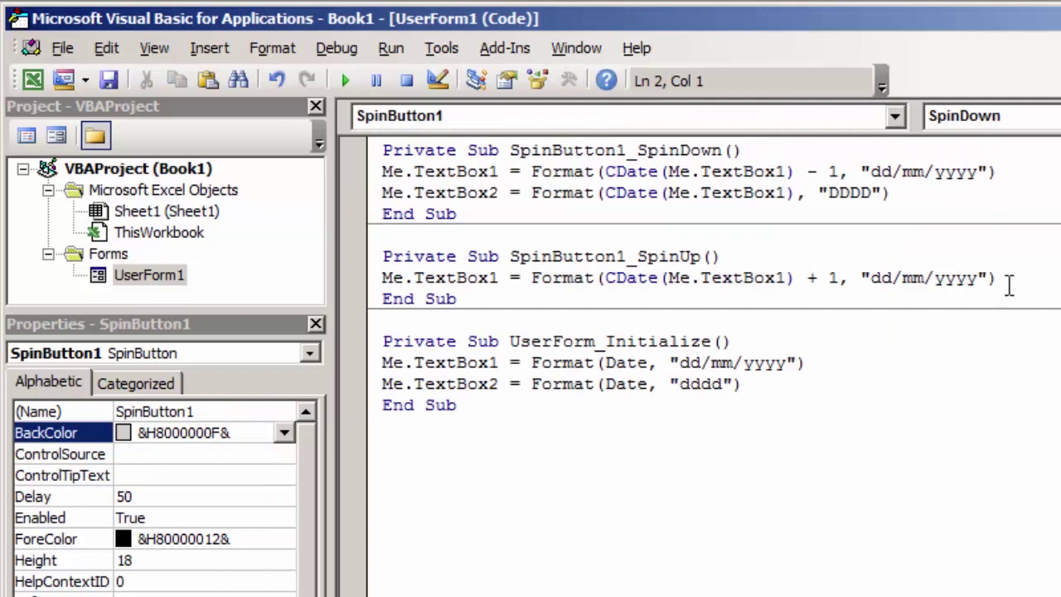
drag(904, 193, 383, 193)
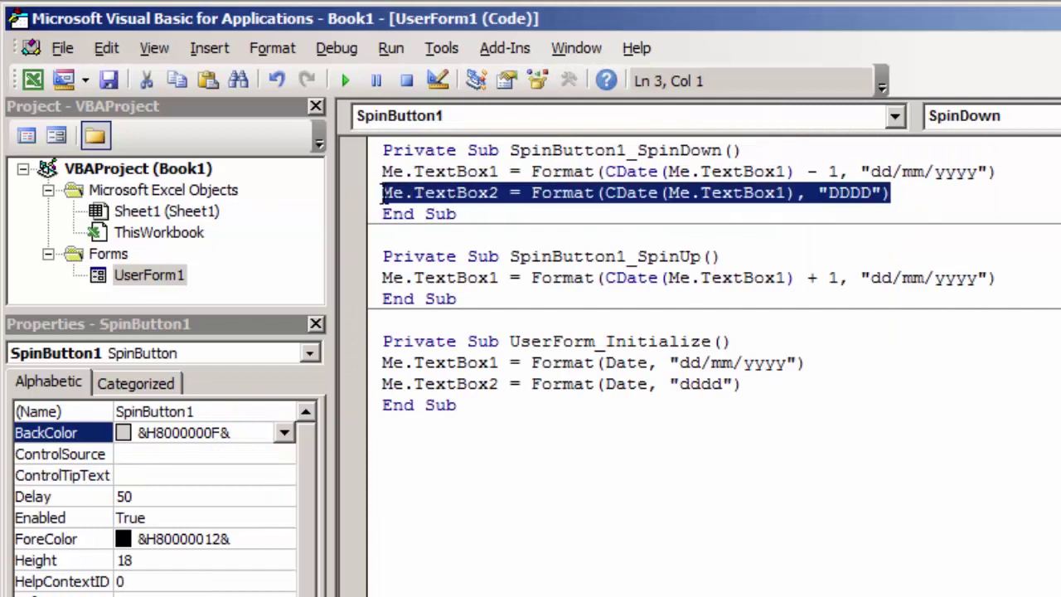
click(1039, 279)
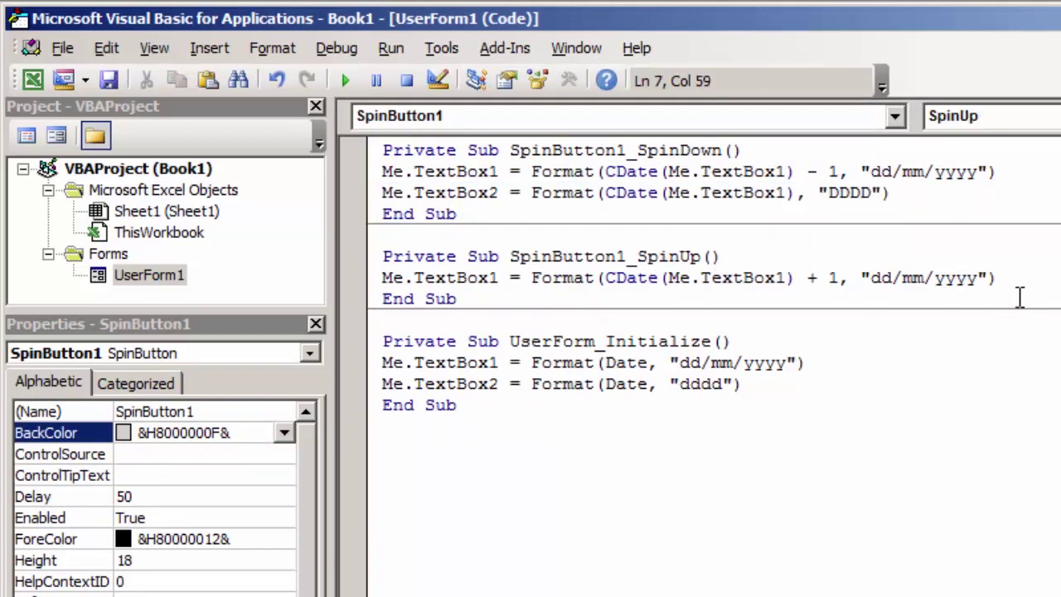
key(Return)
text(Me.TextBox2 = Format(CDate(Me.TextBox1), "DDDD"))
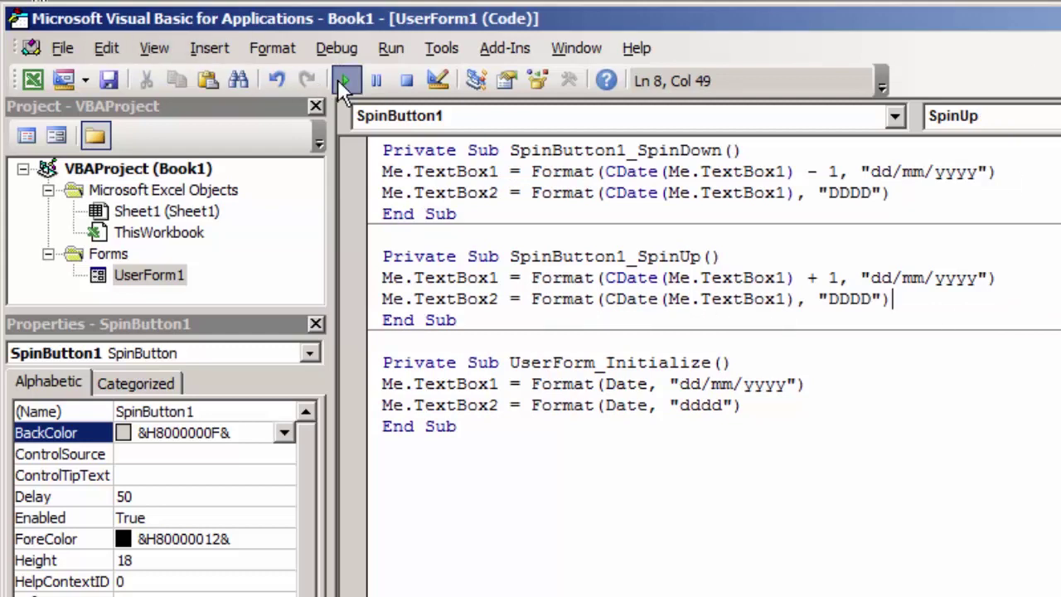
- Run the form and step the date forward and back, reaching 02/11/2019 with matching day names
click(343, 83)
click(737, 424)
click(737, 425)
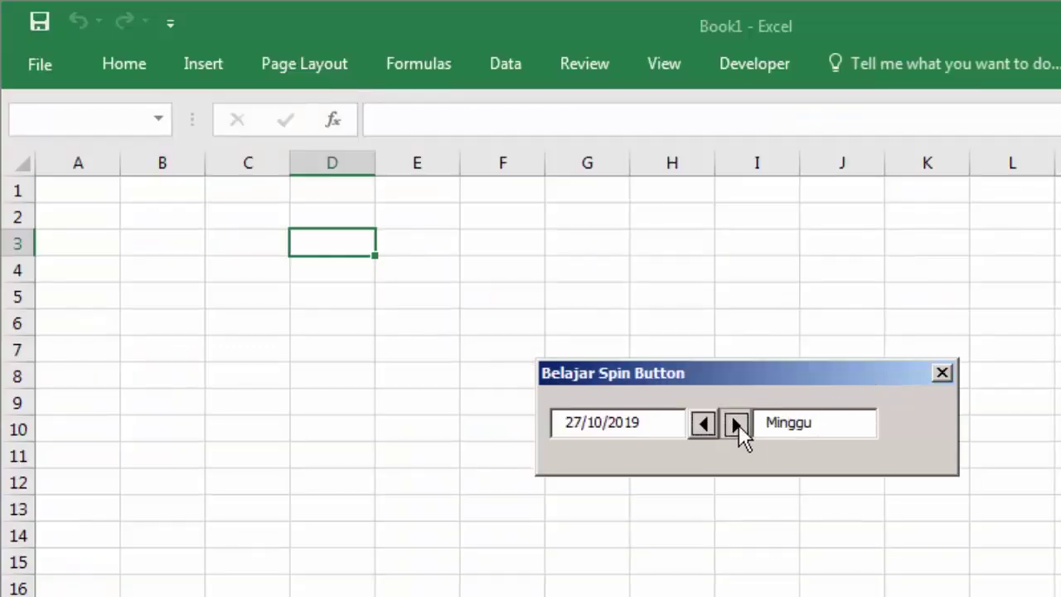
click(738, 425)
click(739, 425)
click(740, 424)
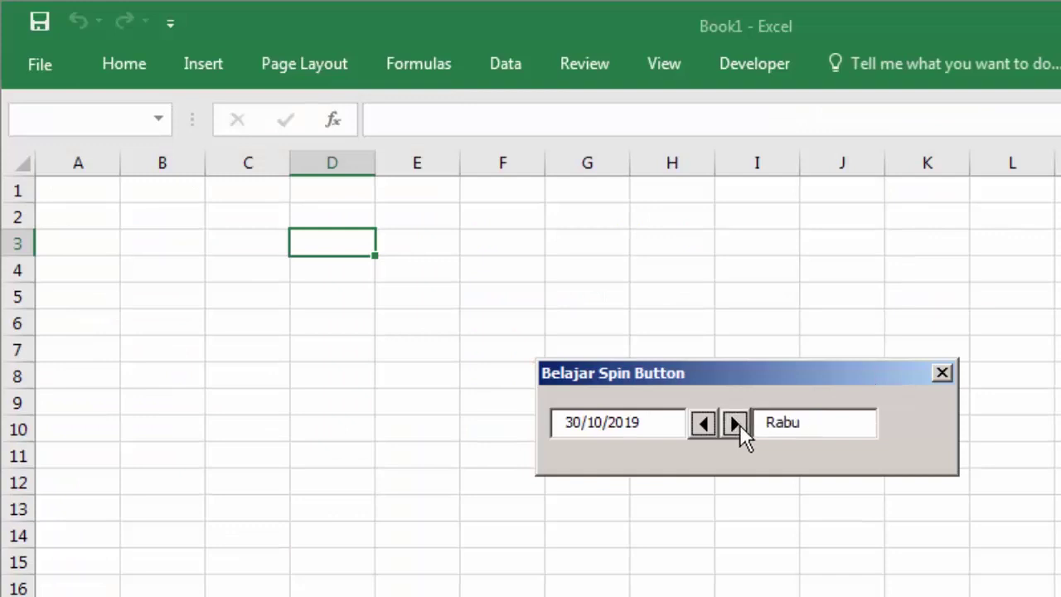
click(739, 424)
click(702, 432)
click(701, 431)
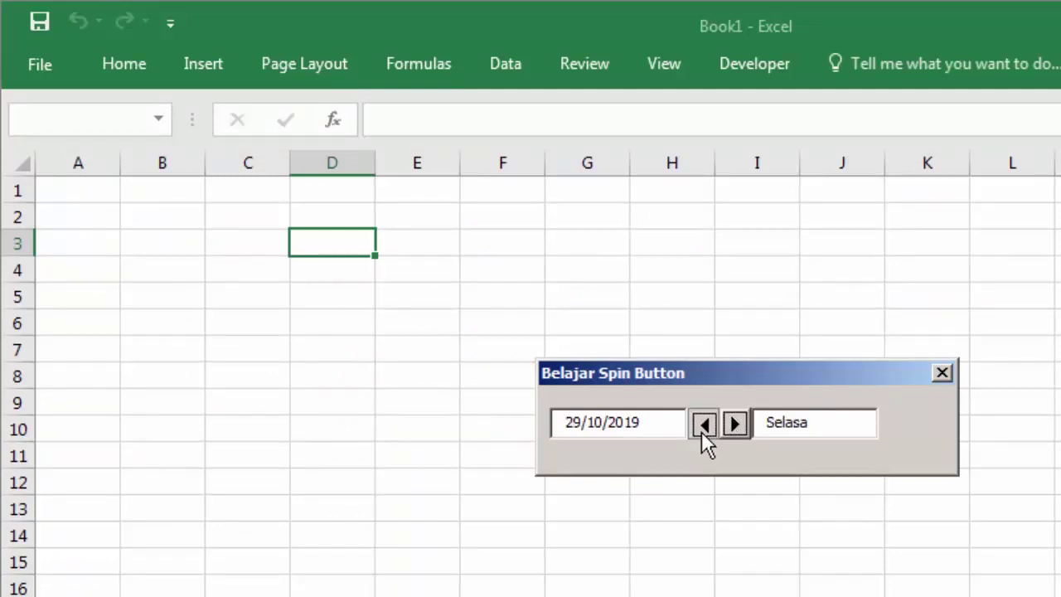
click(701, 429)
click(701, 429)
click(701, 430)
click(701, 430)
click(702, 429)
click(702, 429)
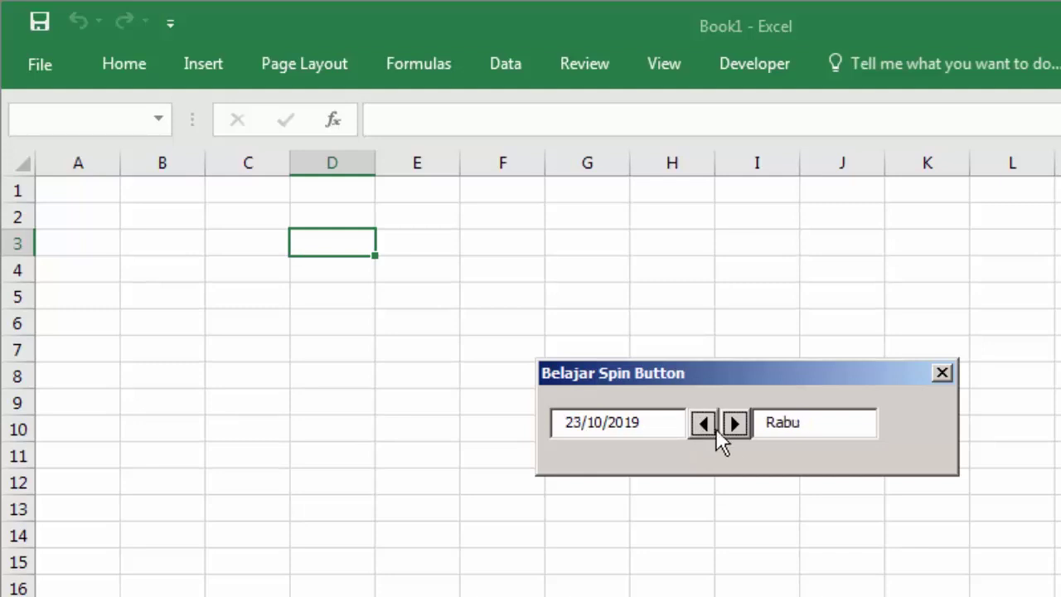
click(737, 425)
click(739, 425)
click(739, 424)
mouse_move(739, 429)
mouse_down()
mouse_move(707, 421)
mouse_move(740, 423)
mouse_up()
click(708, 423)
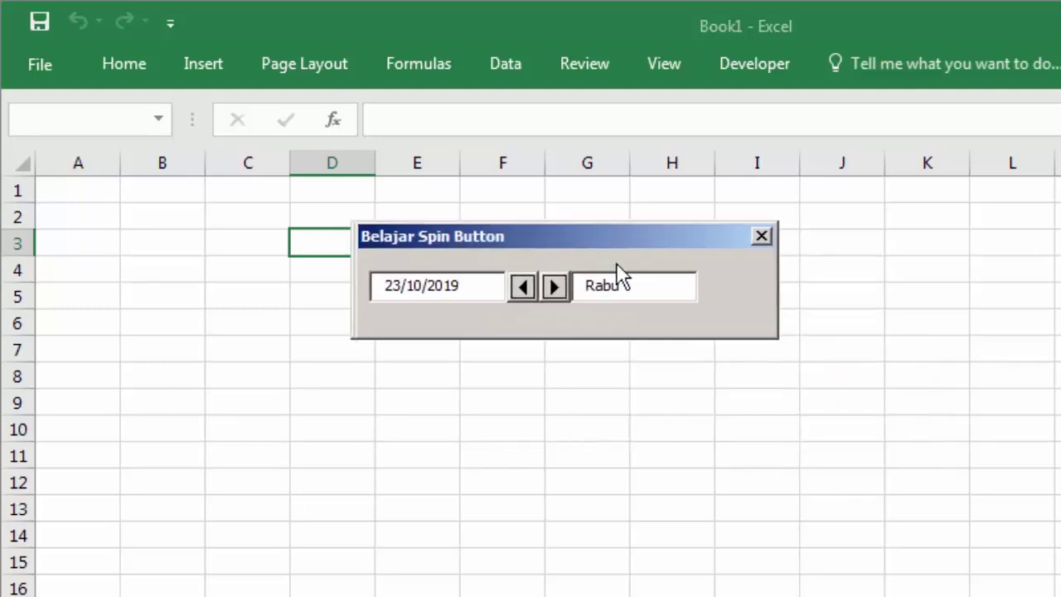
- Move the form higher over the sheet, step forward and back again, and close it
drag(743, 377, 612, 312)
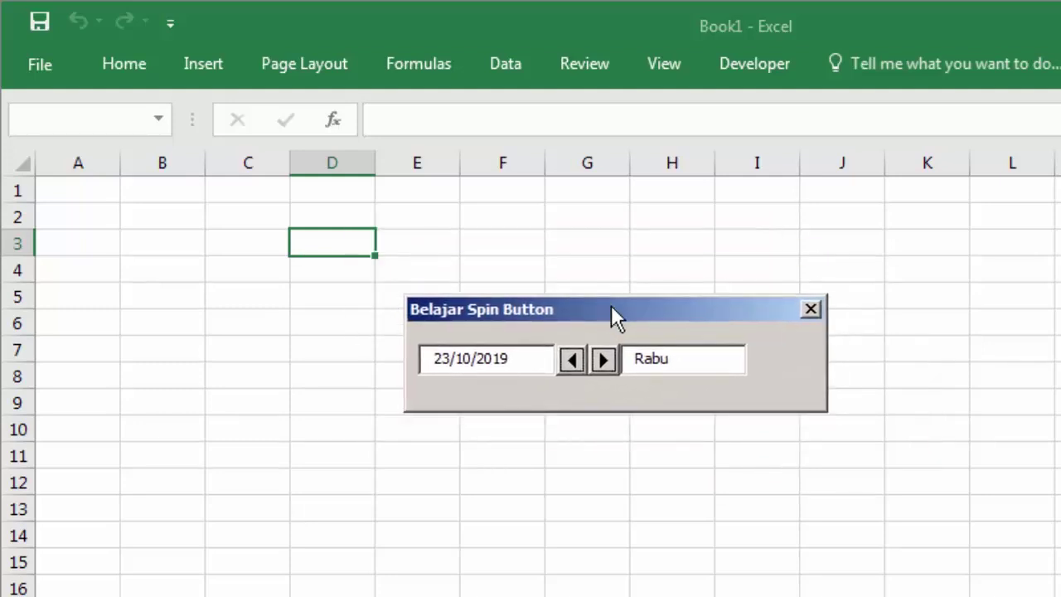
click(605, 359)
click(606, 359)
click(605, 359)
click(606, 359)
click(606, 359)
click(573, 359)
click(573, 359)
click(573, 359)
click(604, 359)
click(811, 309)
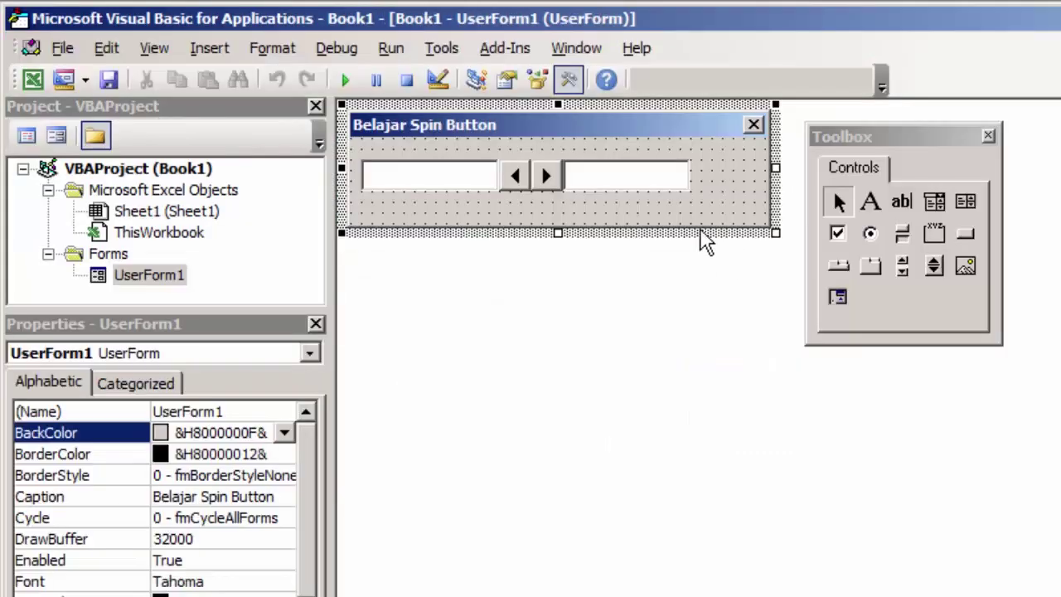
- Open UserForm1's code and review the SpinDown, SpinUp and Initialize date and day-name lines
double_click(547, 174)
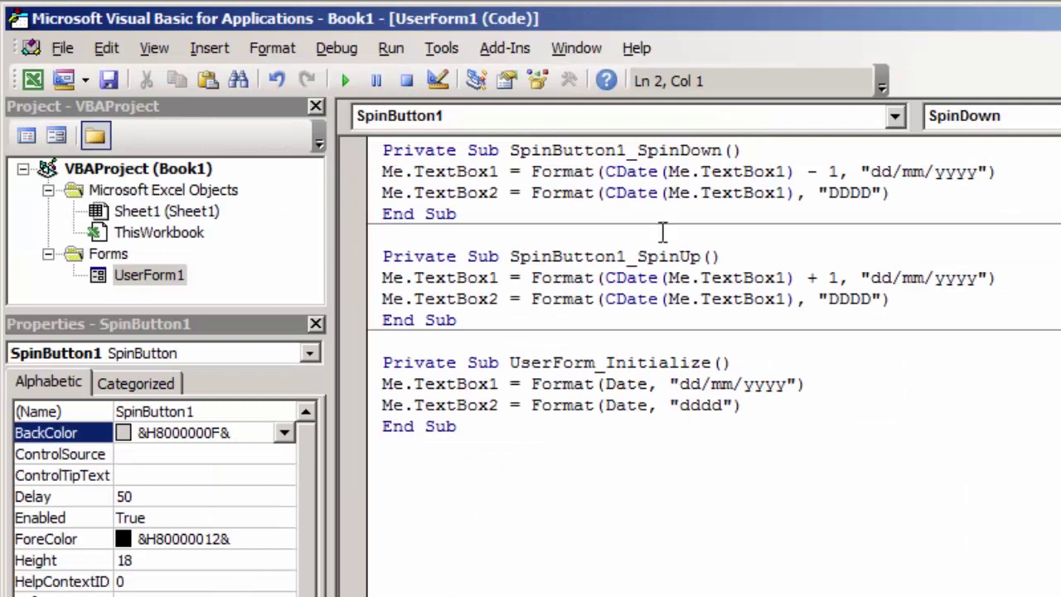
click(693, 193)
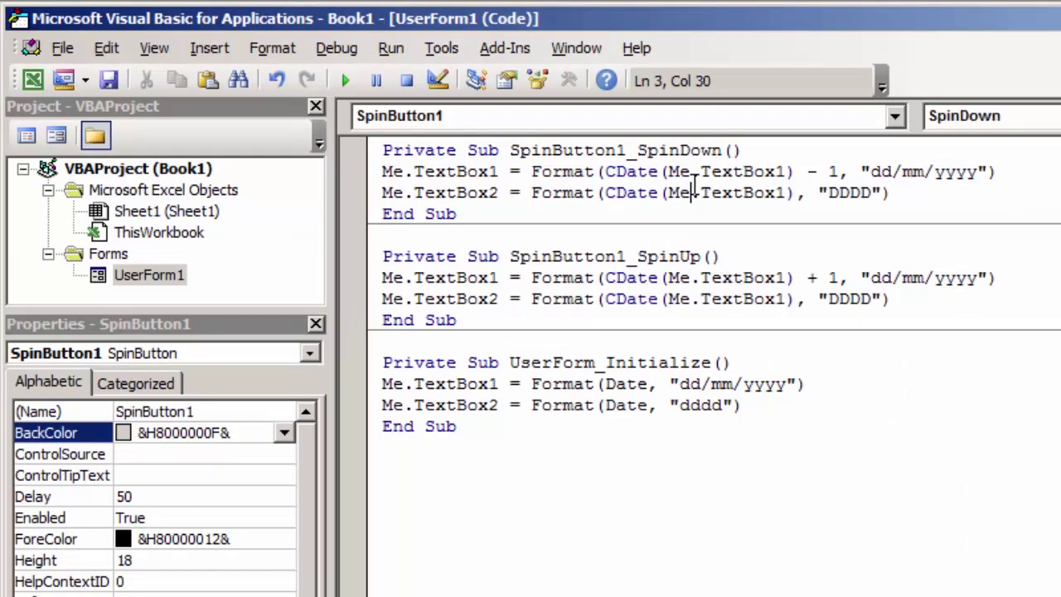
click(700, 150)
click(701, 259)
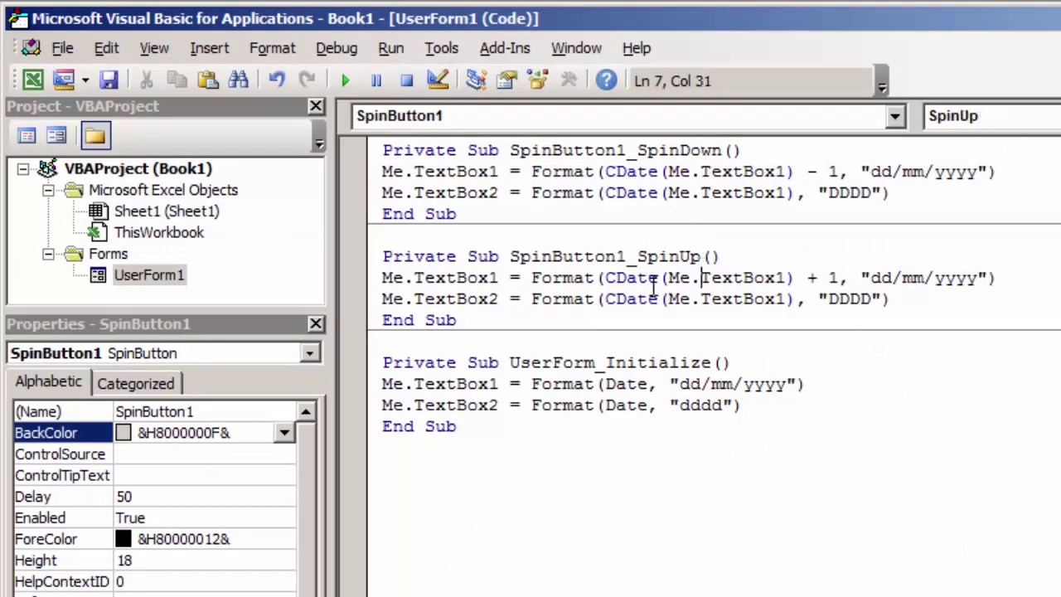
click(840, 431)
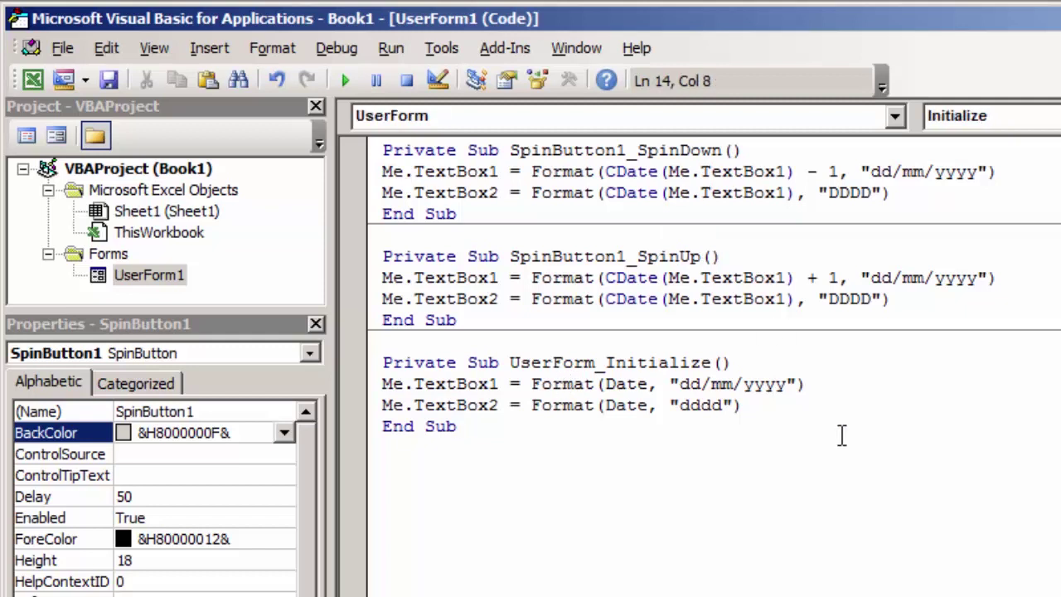